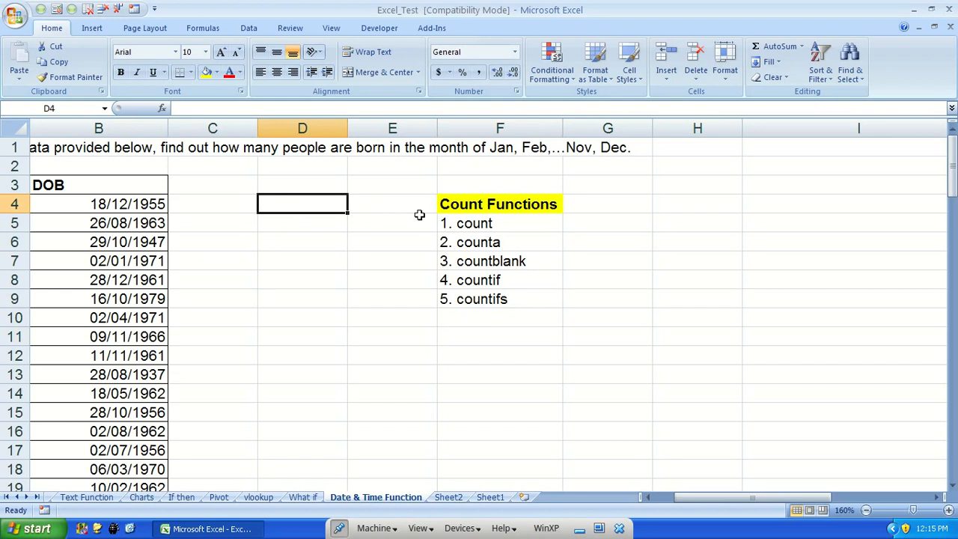
Enter a COUNT formula over B4:B12 in D4 and clear it again
key("Tab")
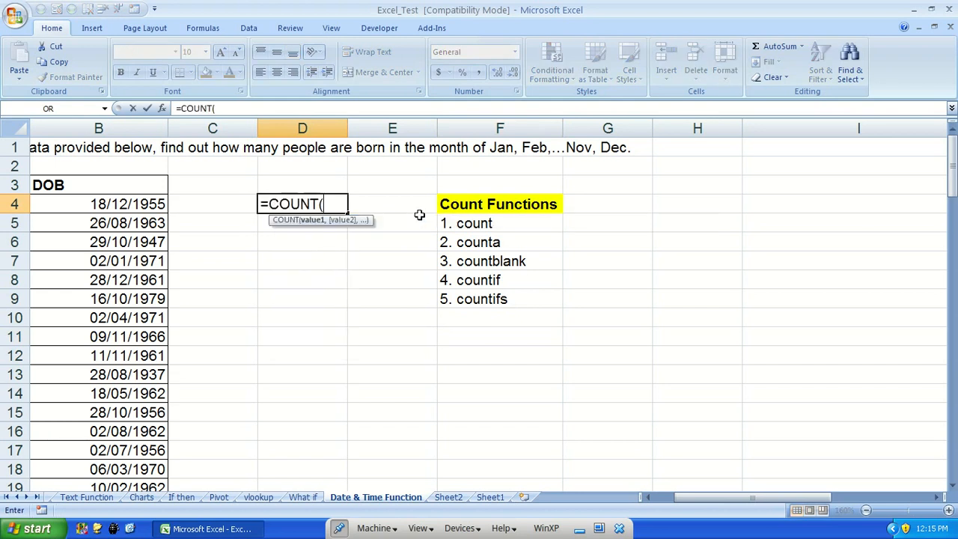
left_click_drag(147, 209, 139, 351)
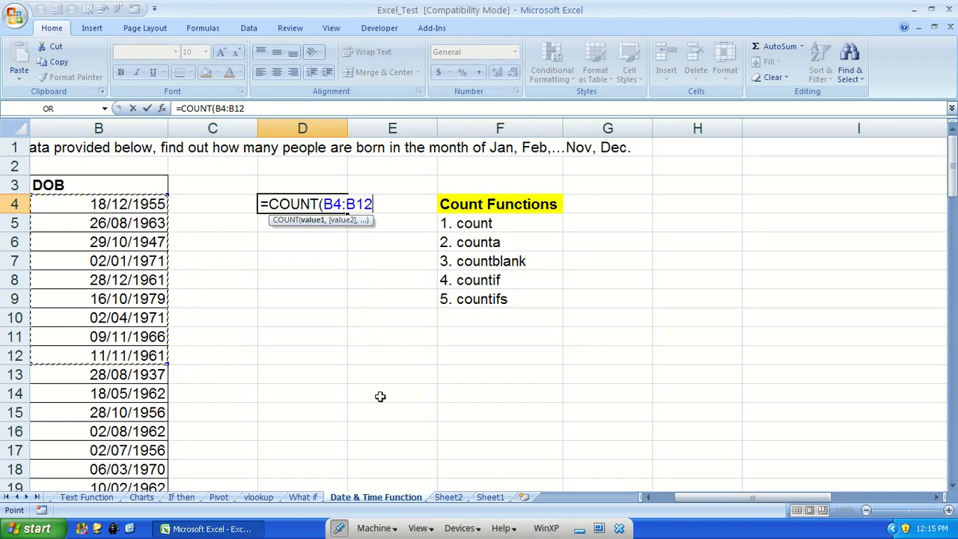
type(")")
key("Return")
key("Up")
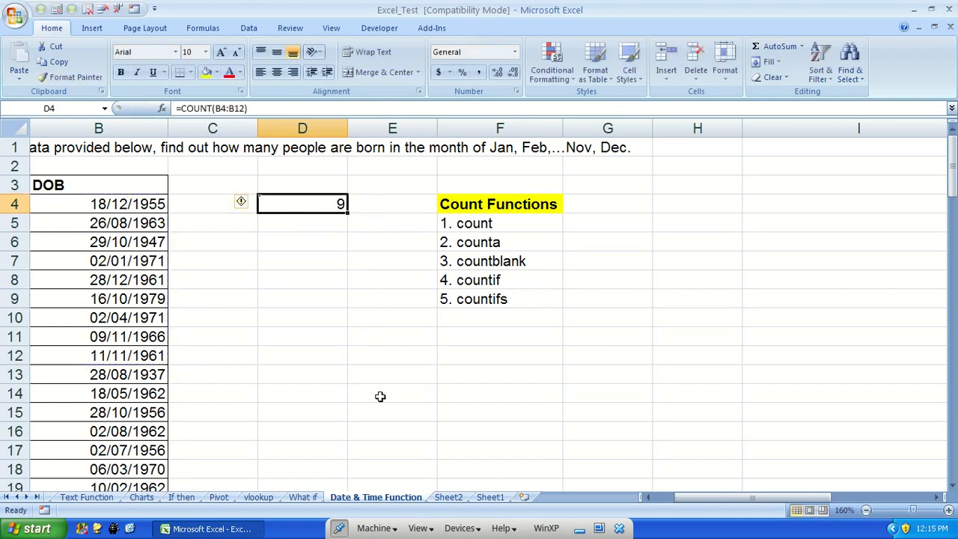
key("Delete")
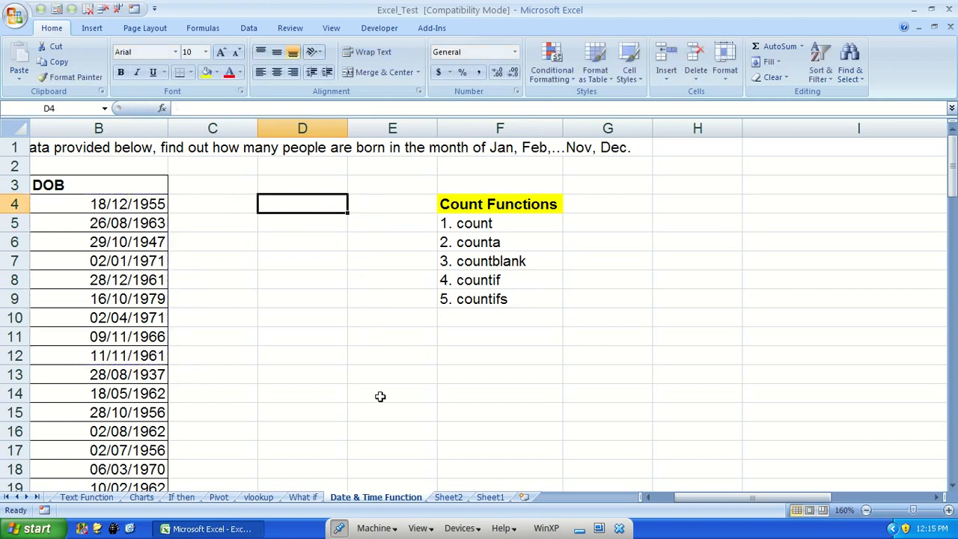
Select the DOB dates from B4 to the end of the list to check the status bar count
key("Left")
key("Left")
key("Left")
key("Right")
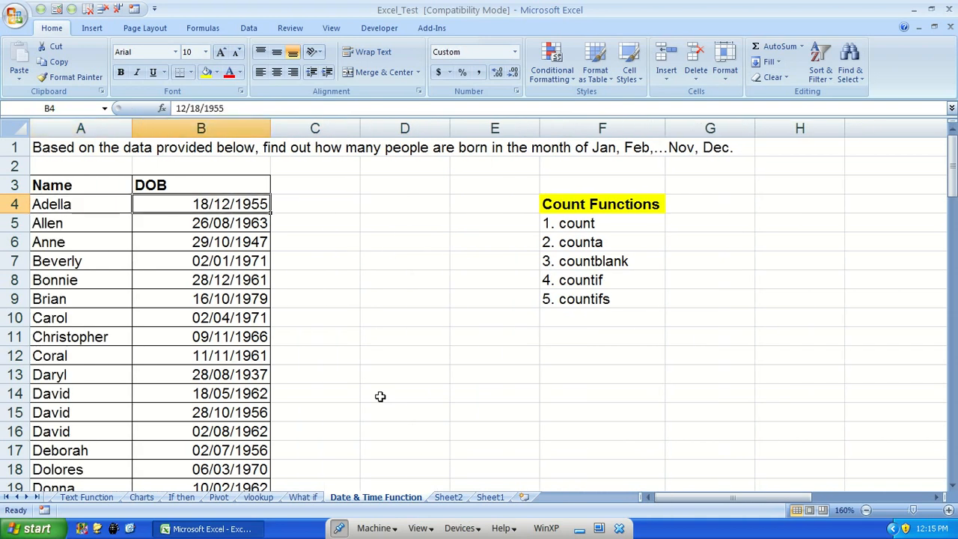
key("ctrl+shift+Down")
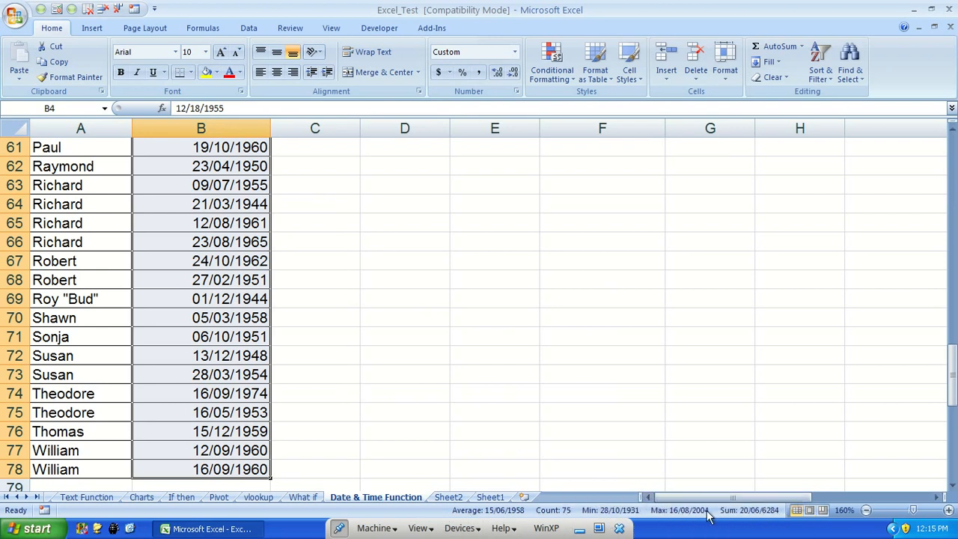
scroll(438, 372, "up", 17)
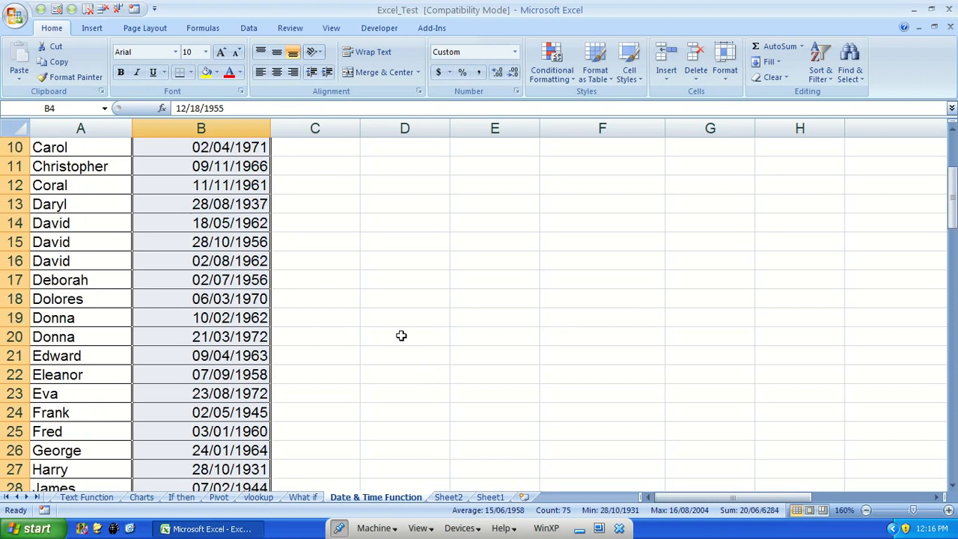
scroll(403, 339, "up", 3)
left_click(318, 208)
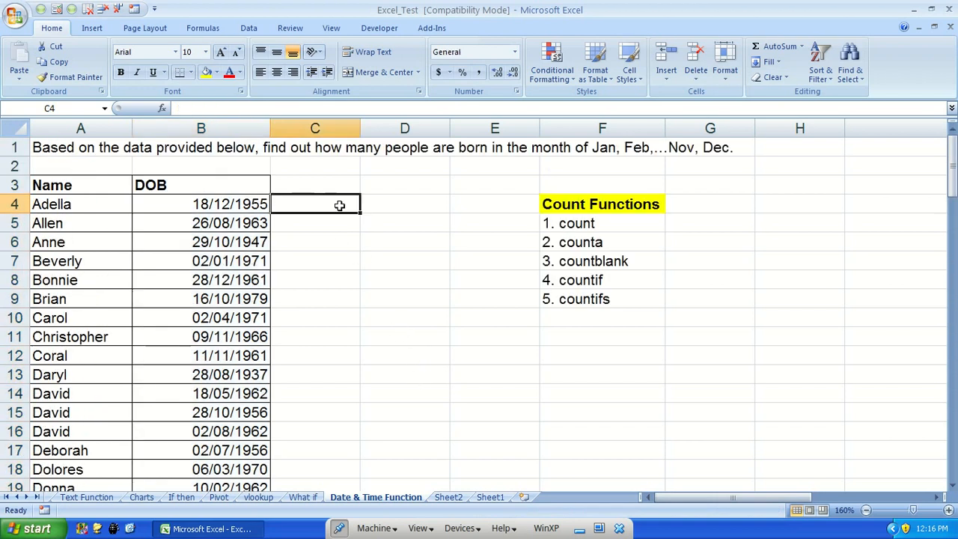
left_click(212, 203)
Enter =COUNT(B4:B78) in B79 below the dates and set its number format to General
key("ctrl+Down")
key("Down")
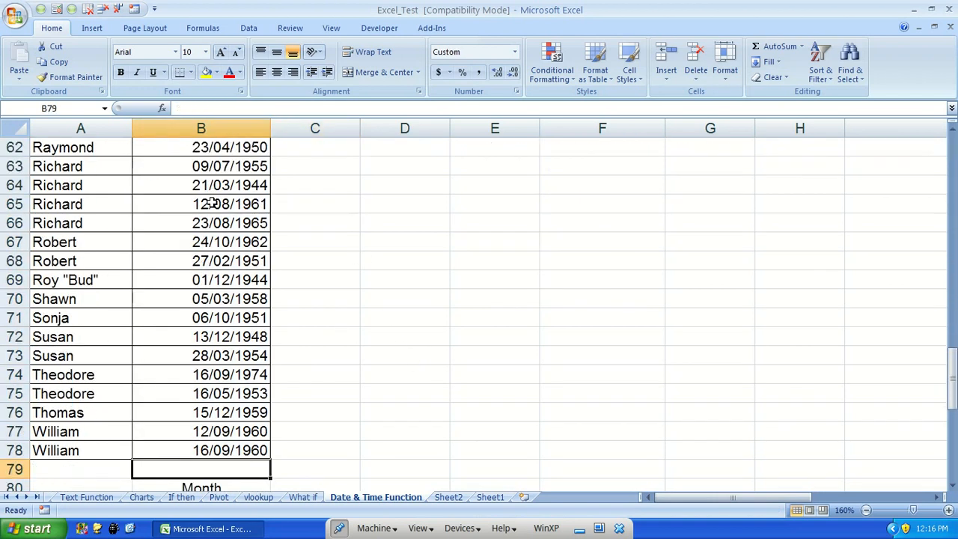
type("=cou")
key("Tab")
key("Up")
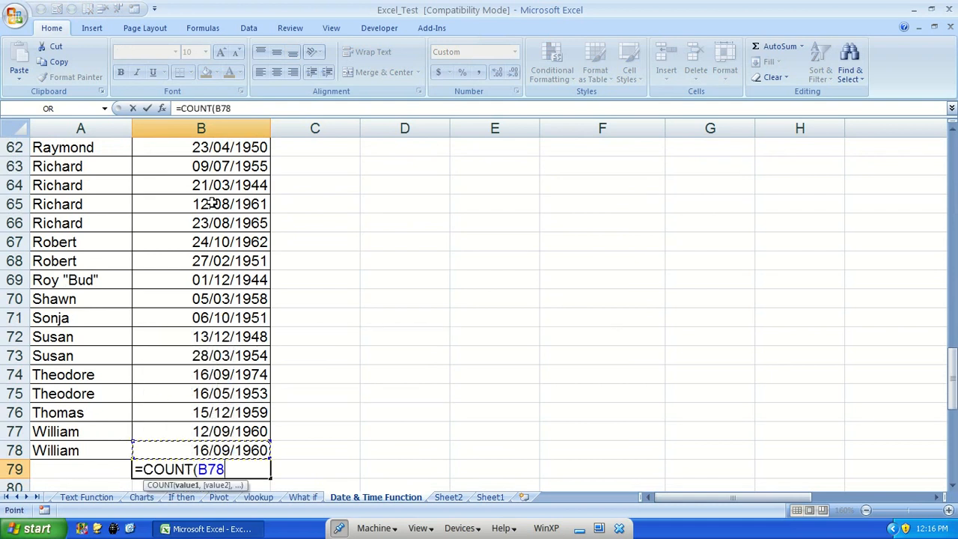
key("ctrl+shift+Up")
key("Return")
key("Up")
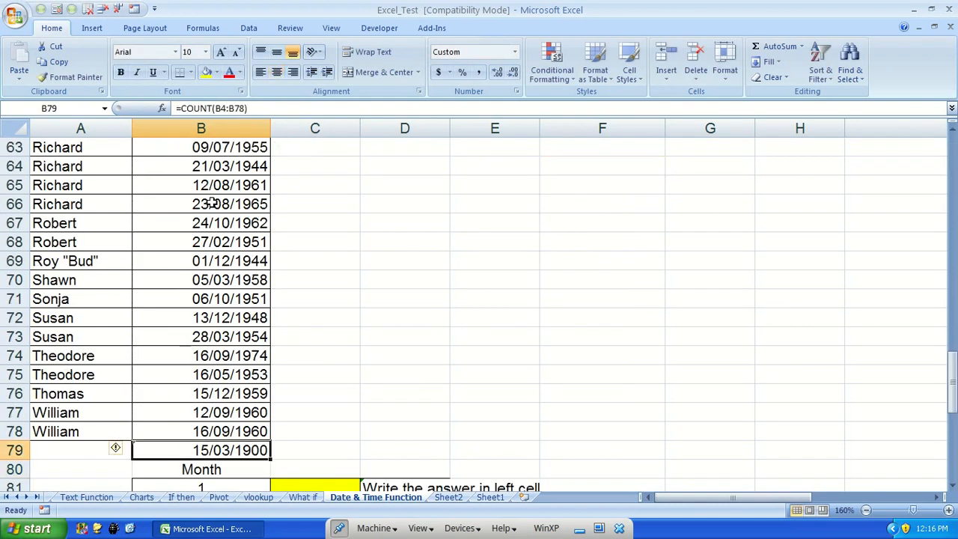
left_click(516, 54)
left_click(509, 72)
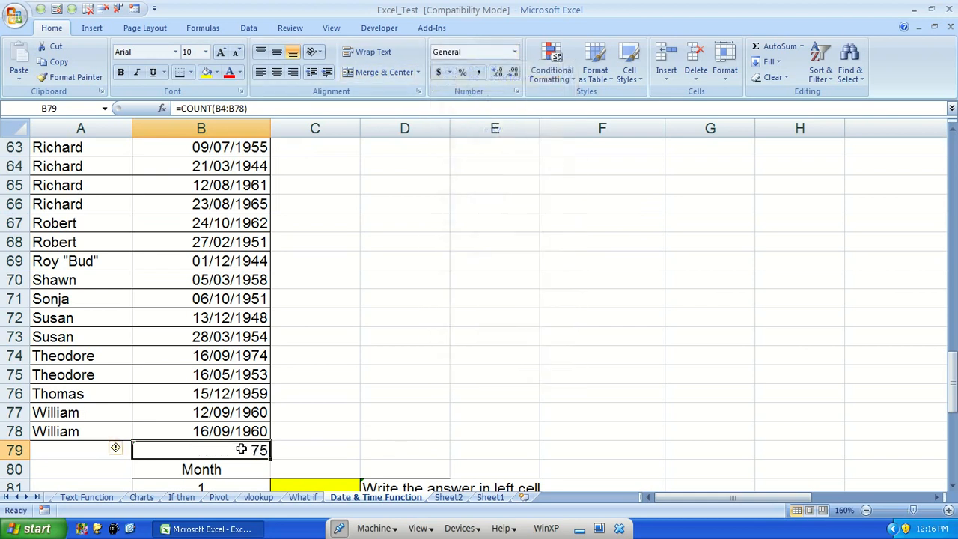
Enter =COUNT(A4:A78) in A79 below the names
key("Left")
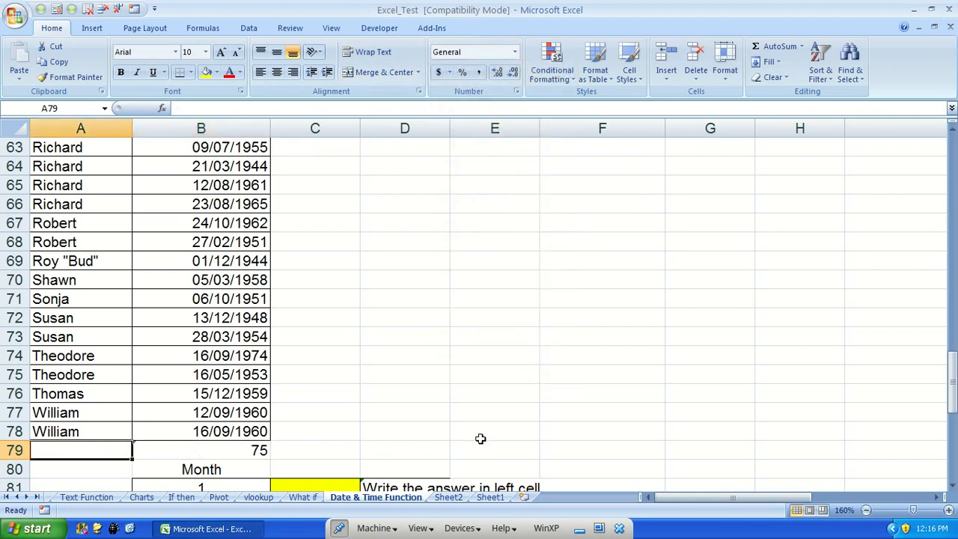
type("=count")
key("Tab")
key("Up")
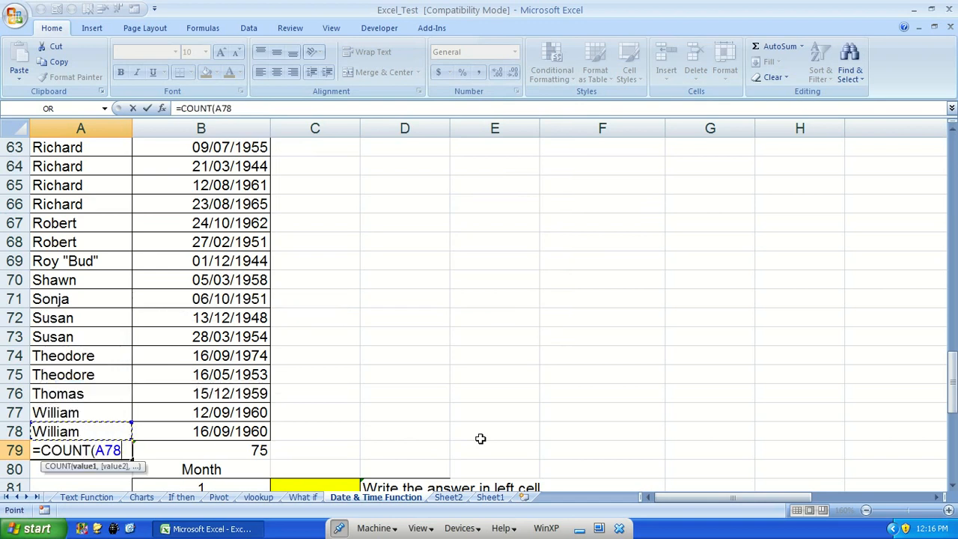
key("ctrl+shift+Up")
key("Return")
key("Up")
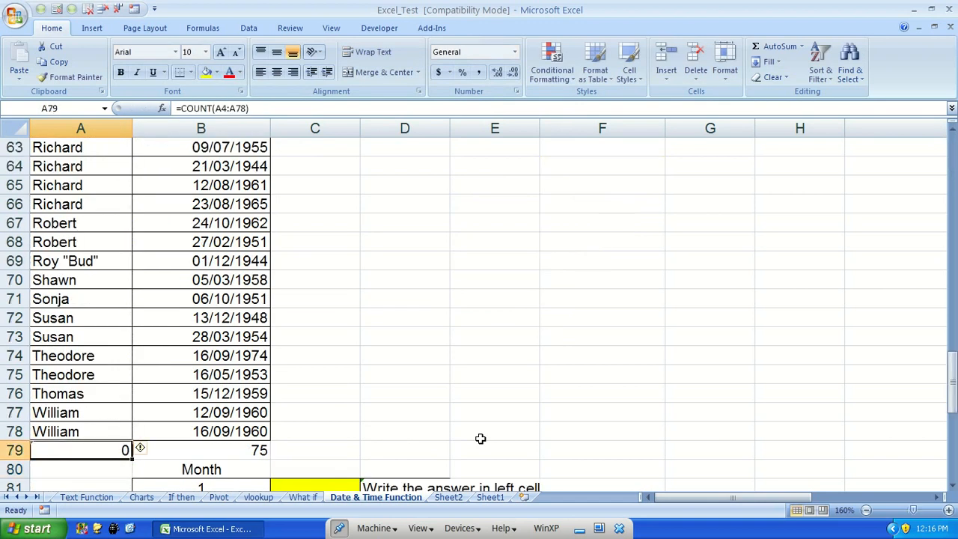
key("Right")
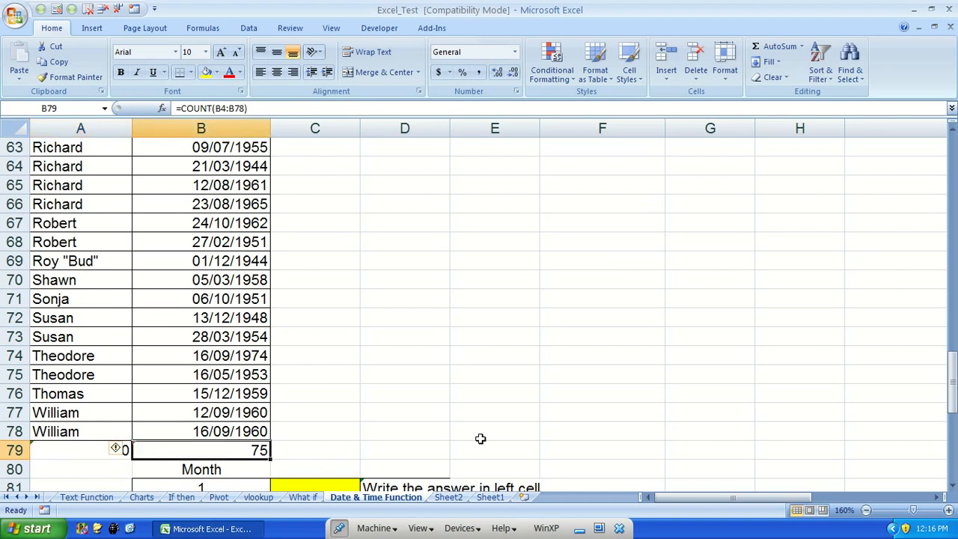
key("Left")
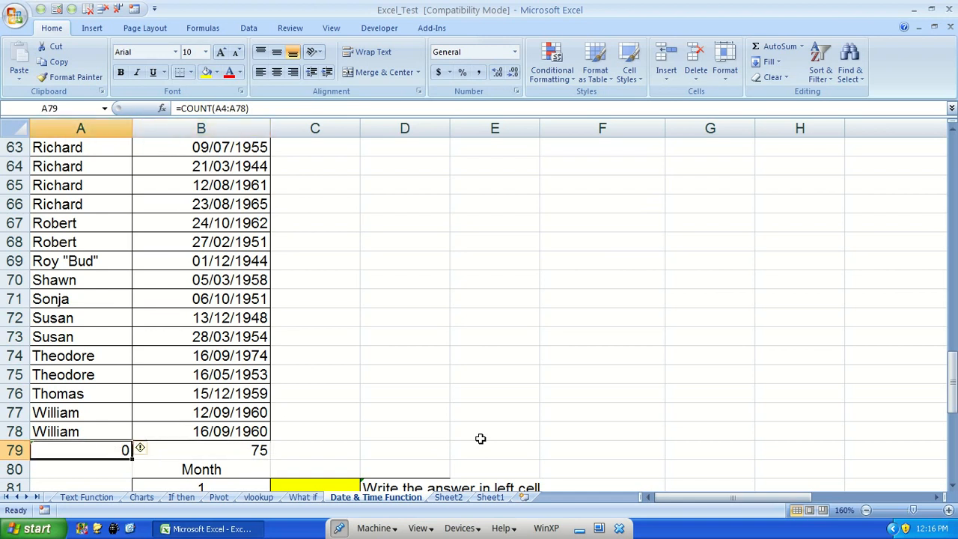
Change the formula in A79 to COUNTA(A4:A78)
key("F2")
key("Left")
key("Left")
key("Left")
key("Left")
key("Left")
key("Left")
key("Left")
key("Left")
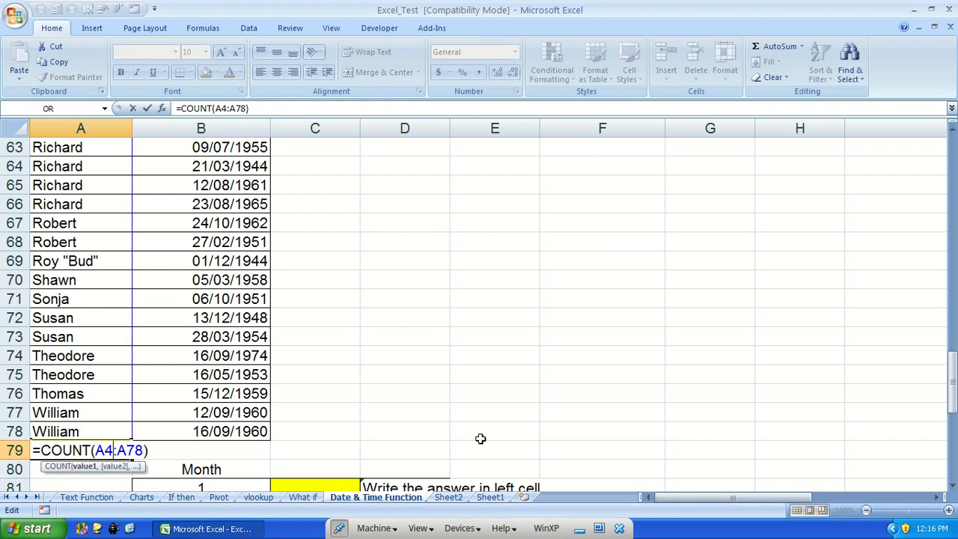
type("A")
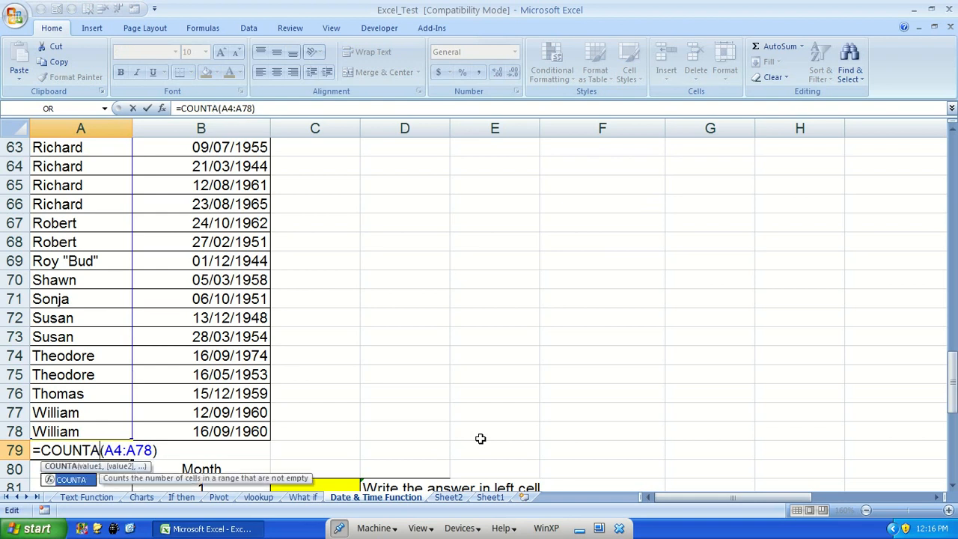
key("ctrl+Return")
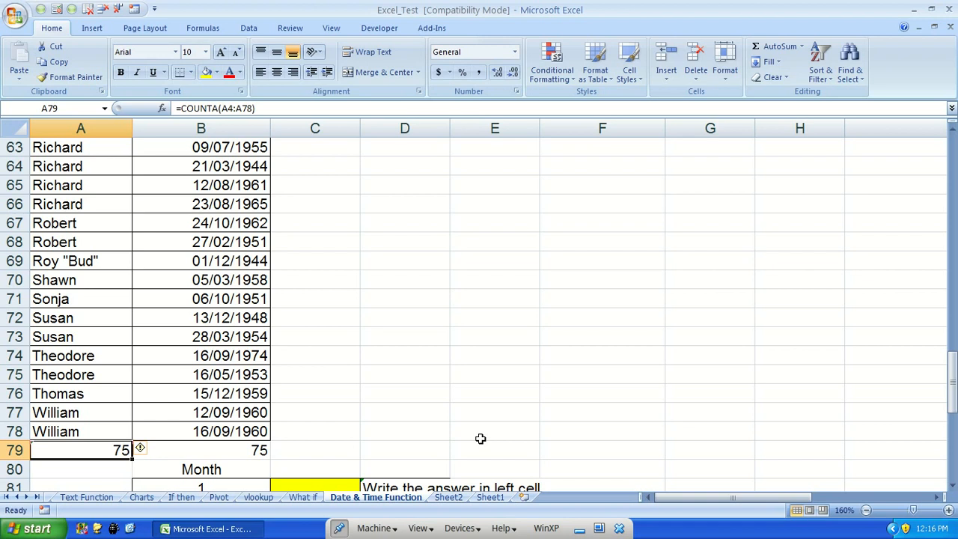
Select the names and the dates from row 4 downward to compare their status bar counts
key("Up")
key("ctrl+Up")
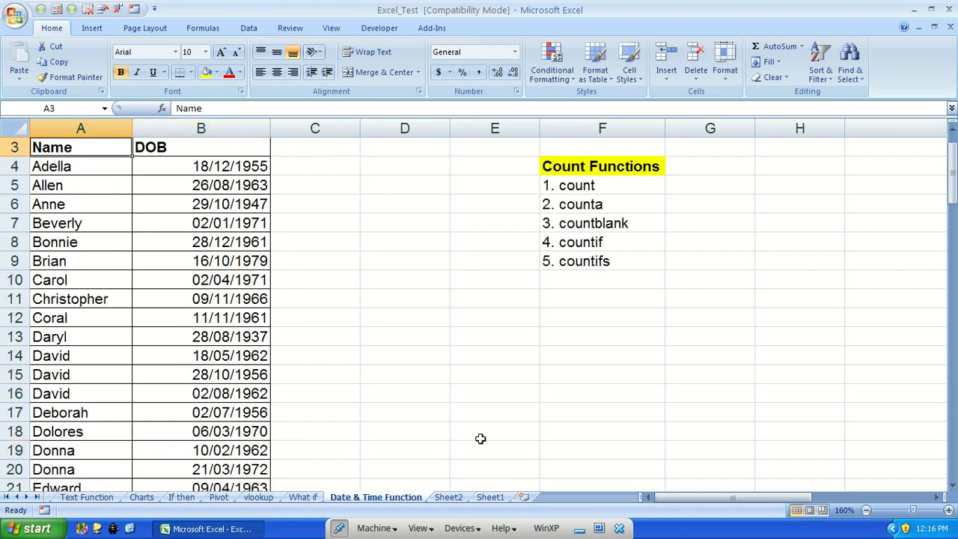
key("Up")
key("Down")
key("Down")
key("ctrl+shift+Down")
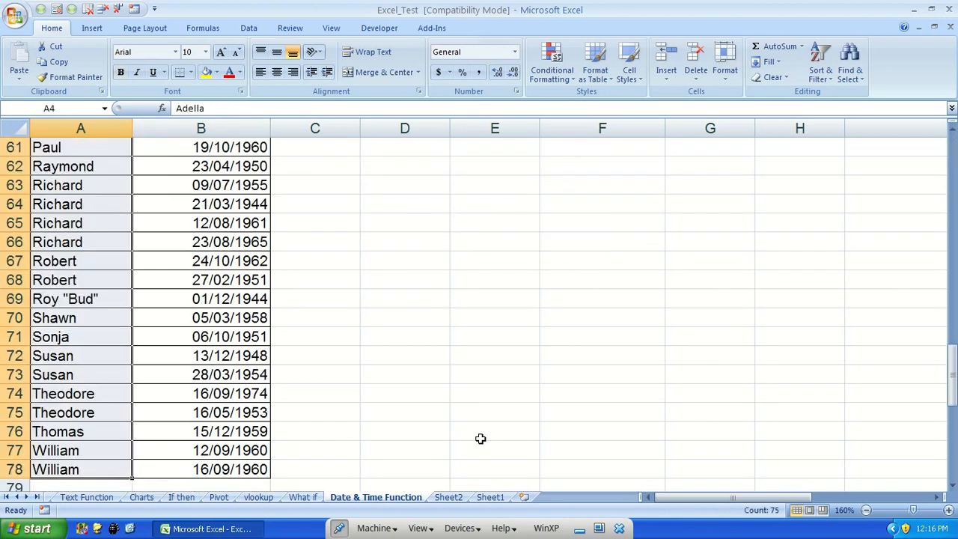
key("Up")
key("Down")
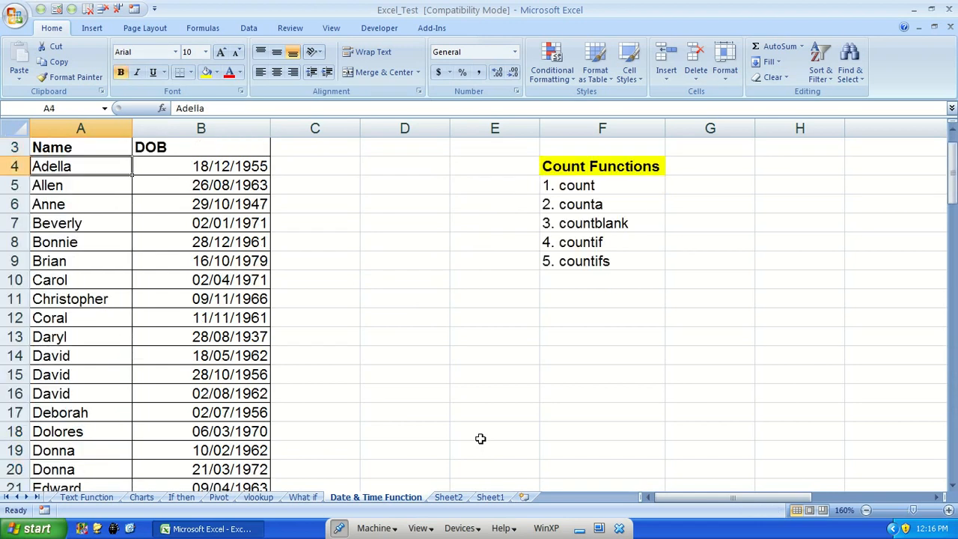
key("shift+Down")
key("shift+Down")
key("shift+Down")
key("Up")
key("Down")
key("ctrl+Down")
key("ctrl+Up")
key("Down")
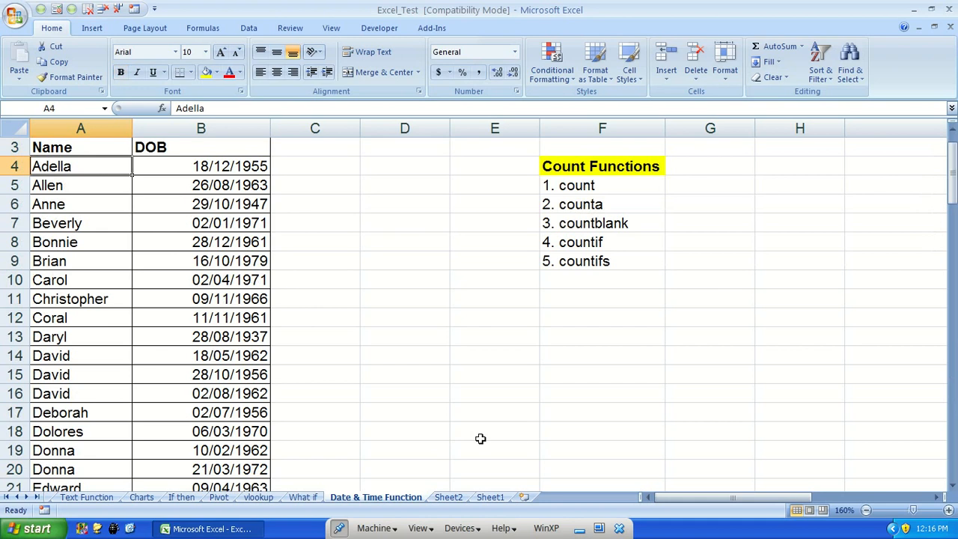
key("ctrl+shift+Down")
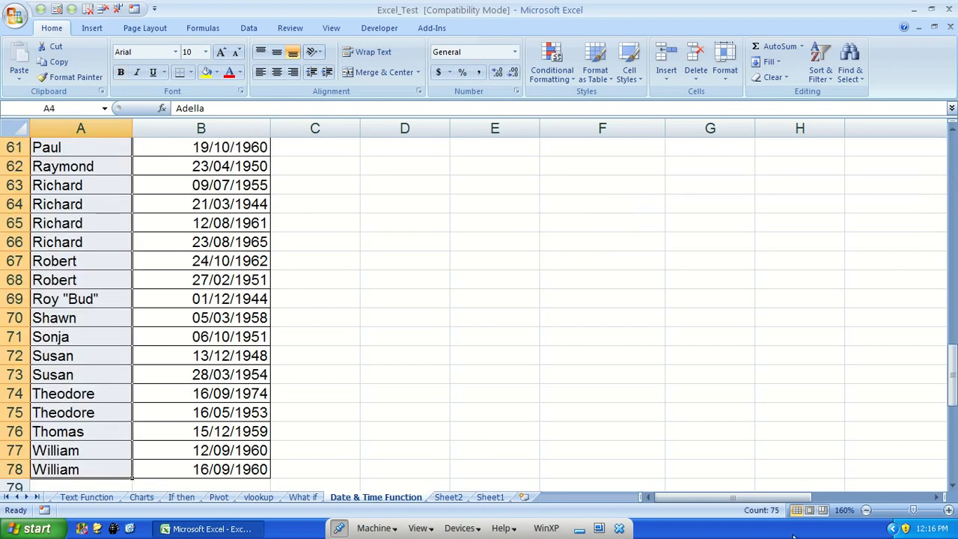
key("Right")
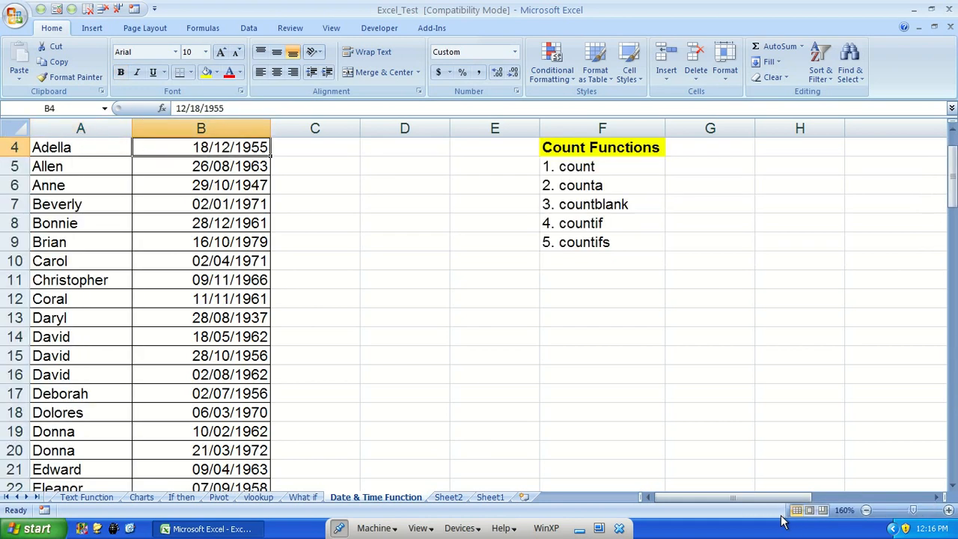
key("ctrl+shift+Down")
Label G5 as Numbers and G6 as Text beside the count and counta entries
key("Up")
key("Right")
key("Right")
key("Right")
key("Down")
key("Right")
key("Down")
key("Down")
key("Up")
key("Right")
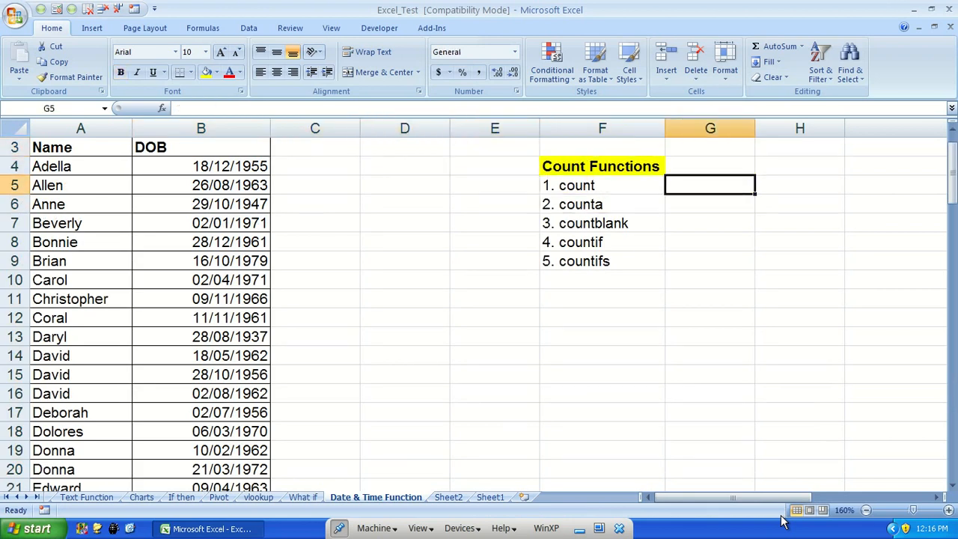
type("Numbers")
key("Return")
type("Text")
key("Return")
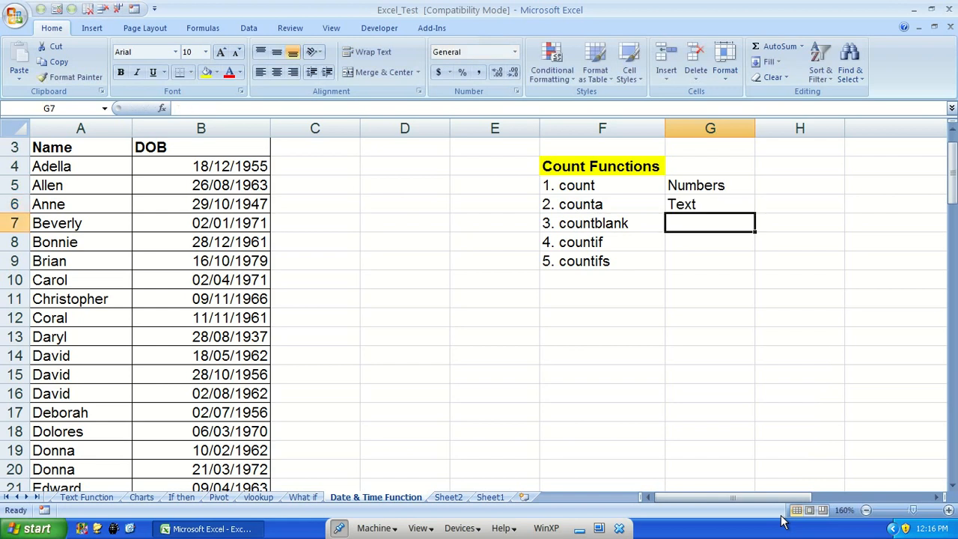
Enter a COUNTBLANK formula over B4:B15 in D4
key("Left")
key("Left")
key("Left")
key("Left")
key("Up")
key("Right")
key("Up")
key("Up")
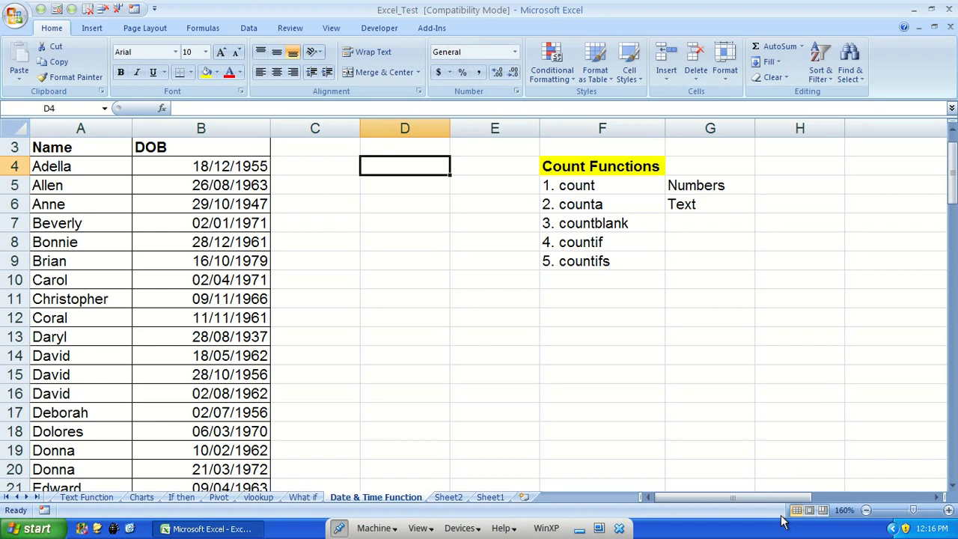
type("=coun")
key("Down")
key("Down")
key("Tab")
key("Left")
key("Left")
key("shift+Down")
key("shift+Down")
key("shift+Down")
key("shift+Down")
key("shift+Down")
key("shift+Down")
key("shift+Down")
key("shift+Down")
key("shift+Down")
key("shift+Down")
key("shift+Down")
key("Return")
Clear the dates in B6 and B10
key("Left")
key("Left")
key("Down")
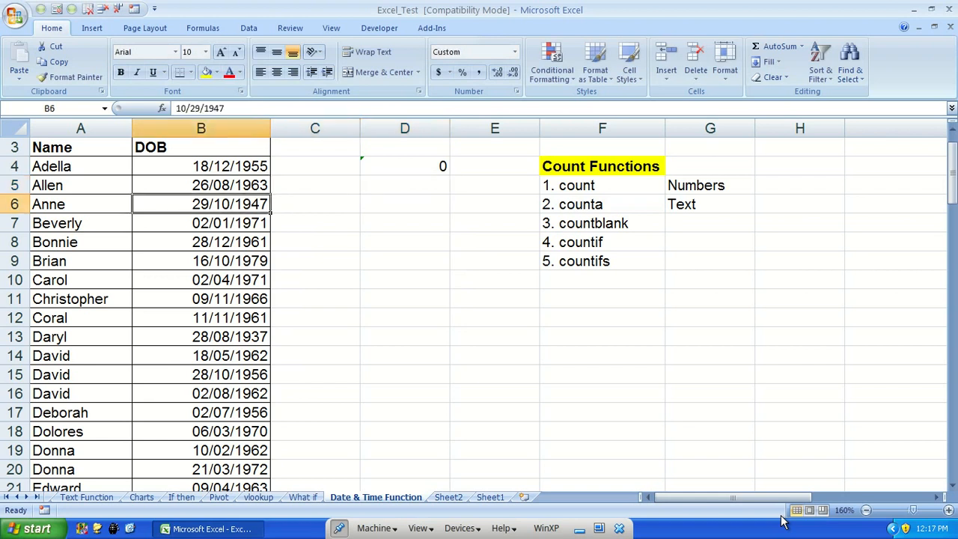
key("Delete")
key("Down")
key("Down")
key("Down")
key("Down")
key("Delete")
key("Down")
key("Right")
key("Up")
key("Up")
key("Up")
key("Up")
key("Right")
key("Up")
key("Up")
key("Up")
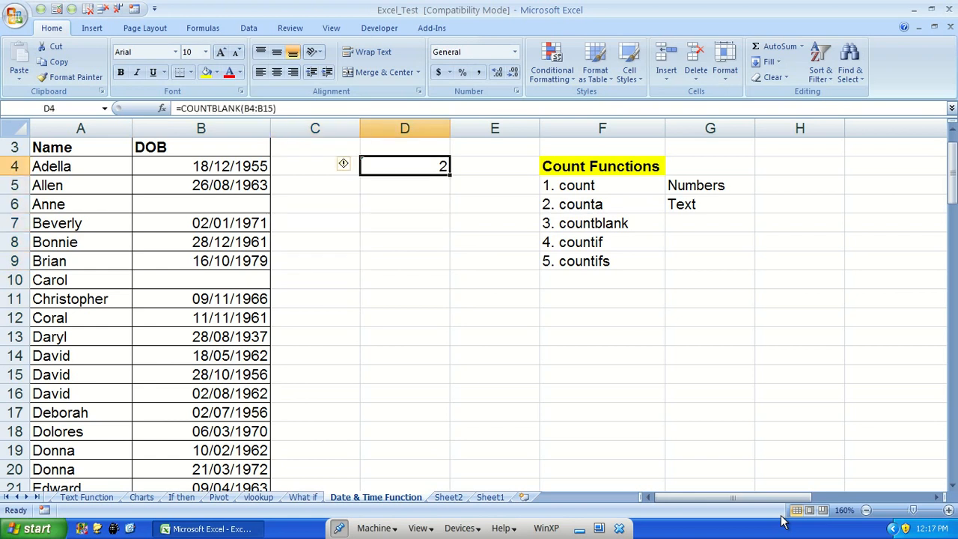
Undo the date deletions and the COUNTBLANK formula
key("ctrl+z")
key("ctrl+z")
key("Right")
key("Up")
key("Right")
key("Up")
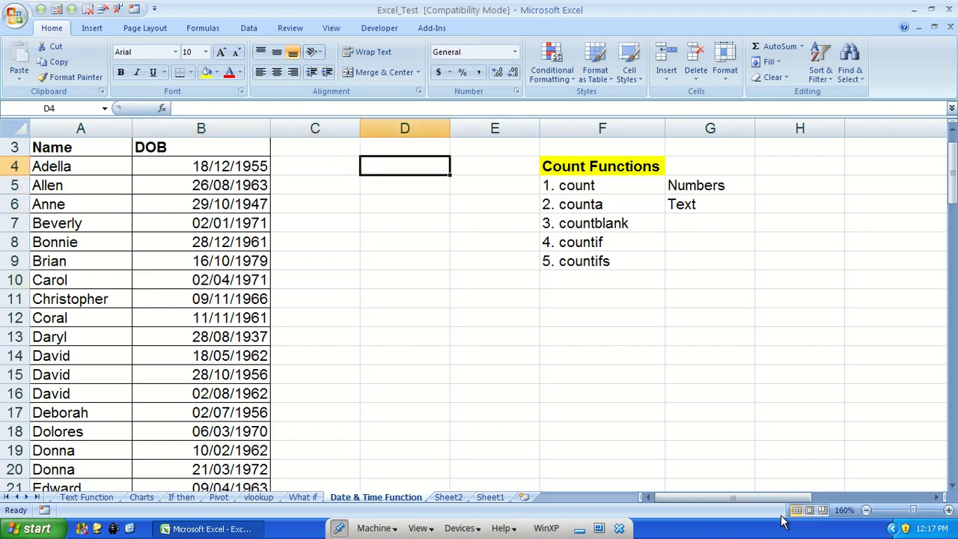
key("Right")
key("Down")
key("Right")
key("Down")
key("Down")
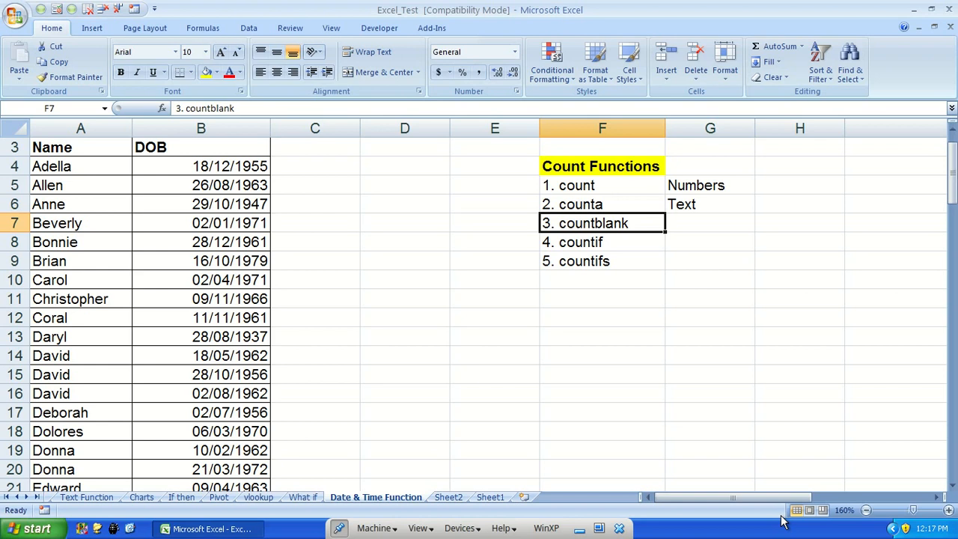
key("Down")
key("Right")
type("=count")
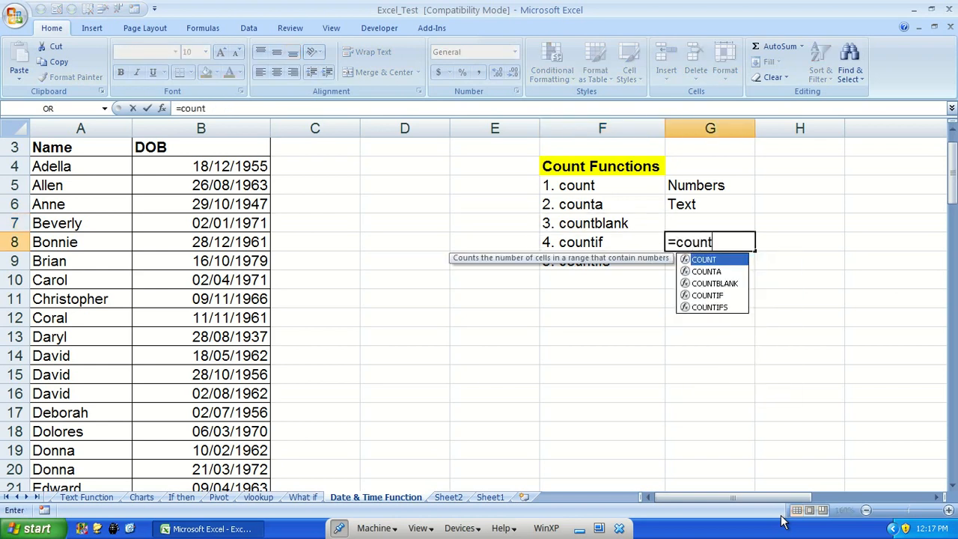
key("Tab")
key("BackSpace")
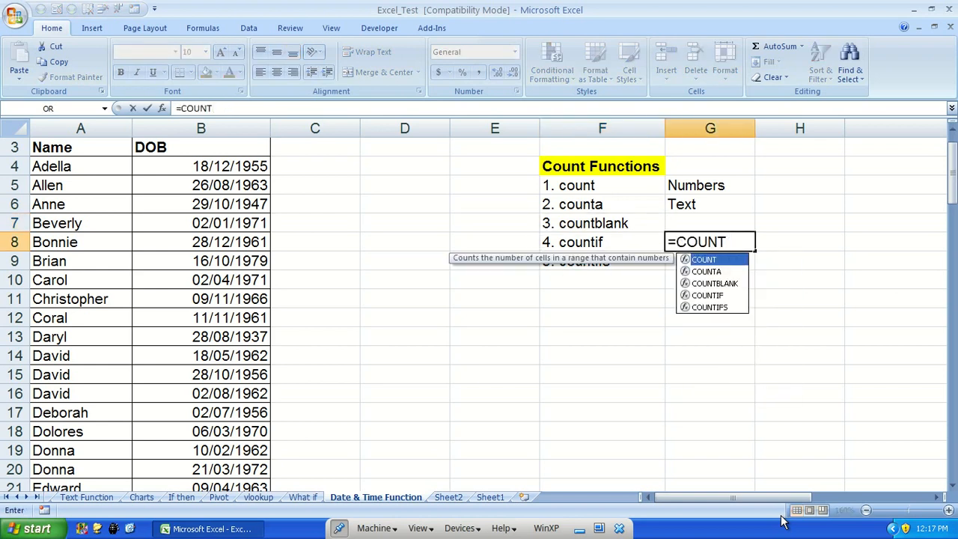
type("i")
key("Tab")
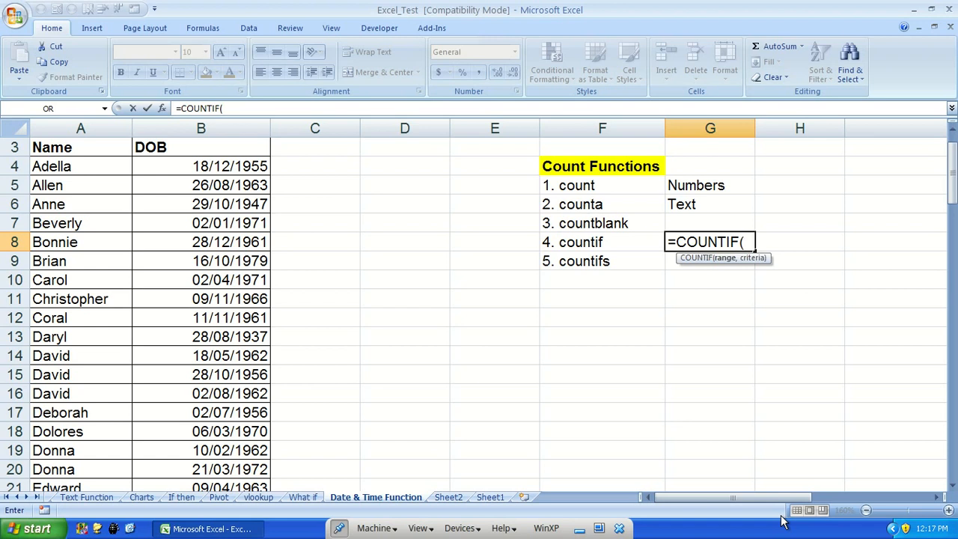
key("Escape")
Enter =MONTH(B4) in C4 and fill it down column C to row 78
key("Left")
key("Left")
key("ctrl+Home")
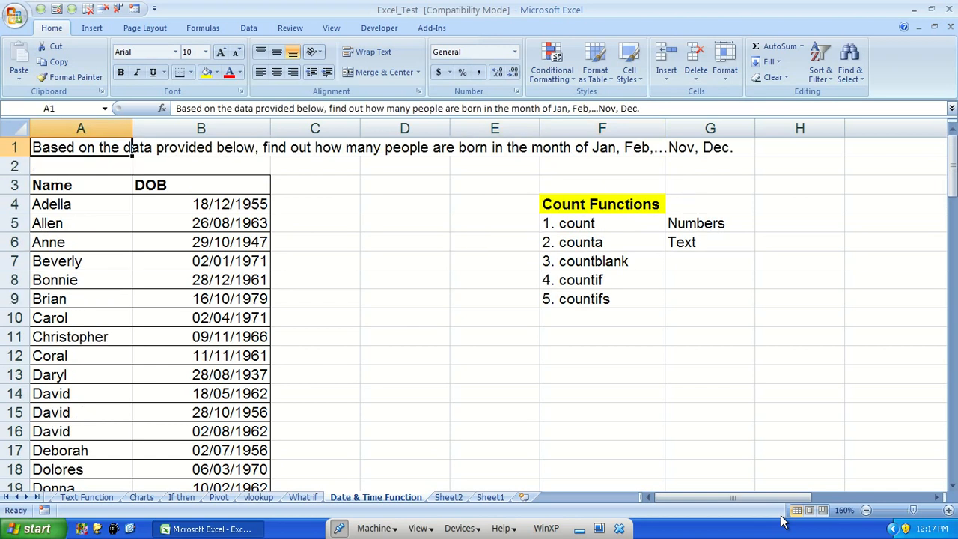
left_click(244, 204)
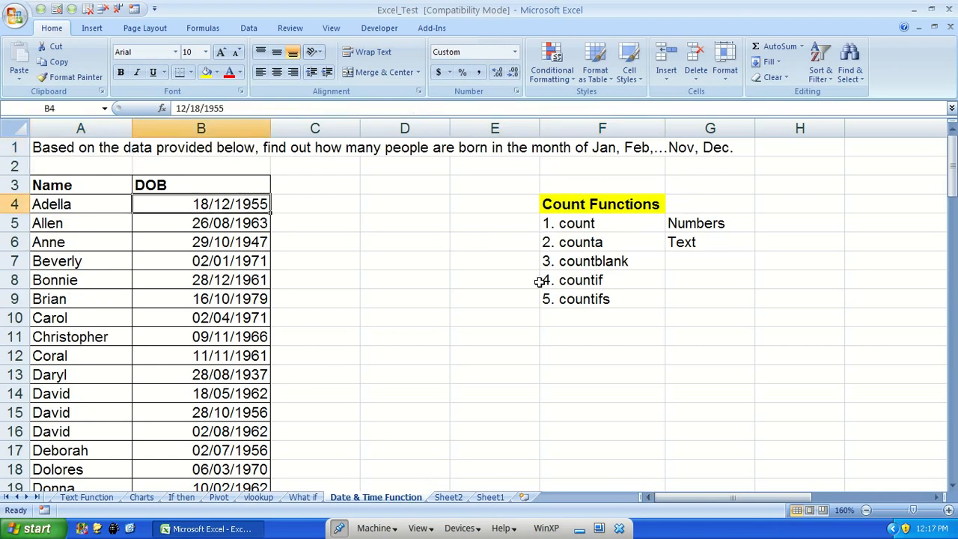
key("ctrl+Down")
key("ctrl+Up")
key("Down")
key("Right")
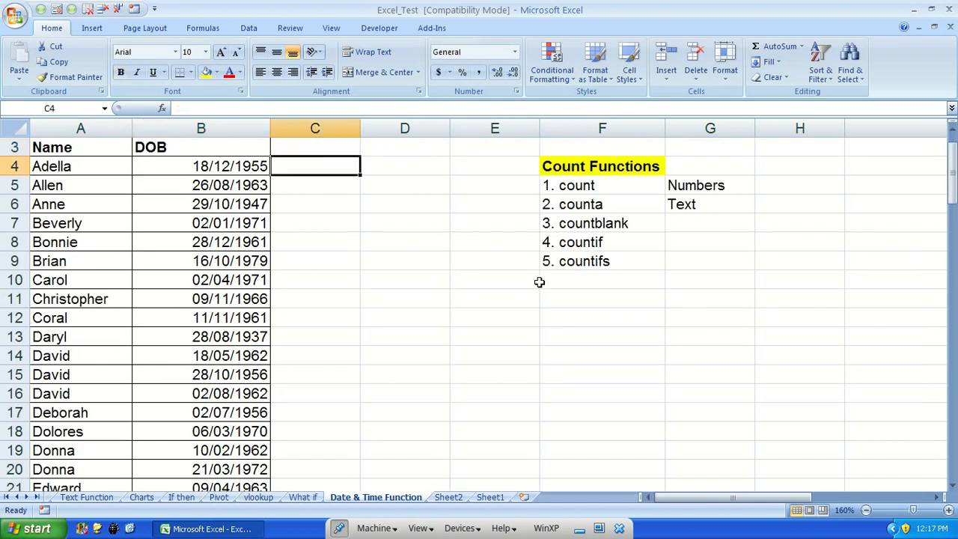
type("=mon")
key("Tab")
key("Left")
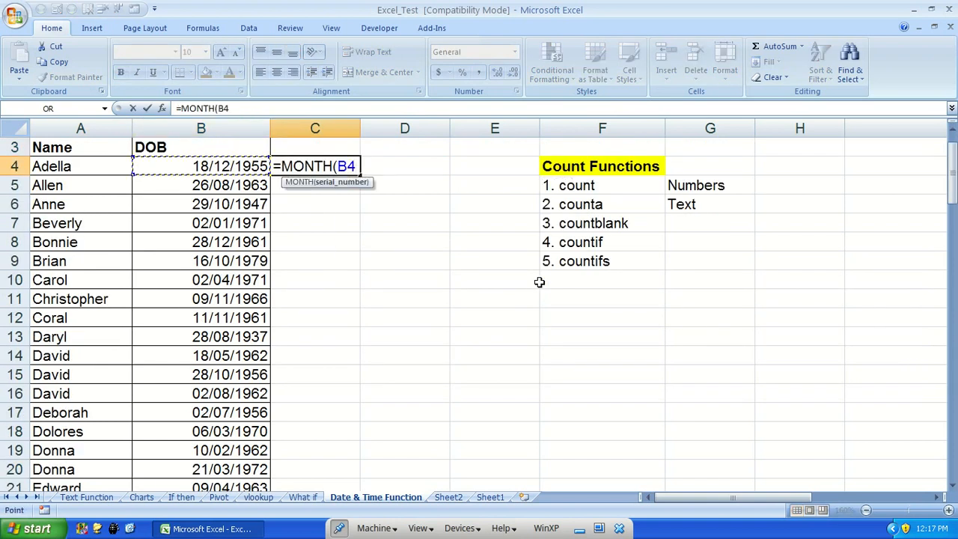
type(")")
key("ctrl+Return")
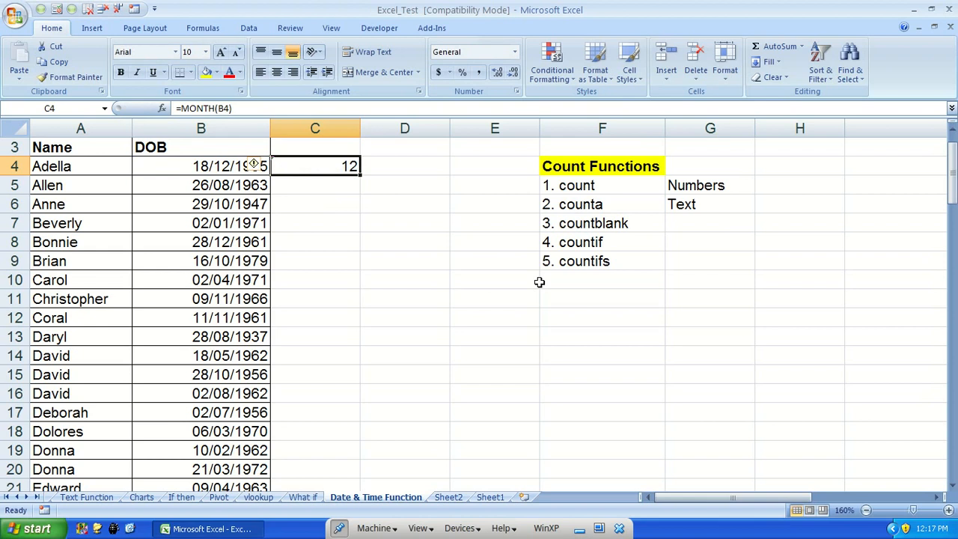
double_click(359, 174)
Enter =COUNTIF(C4:C78,"=1") in C81 to count births in month 1
scroll(449, 299, "down", 16)
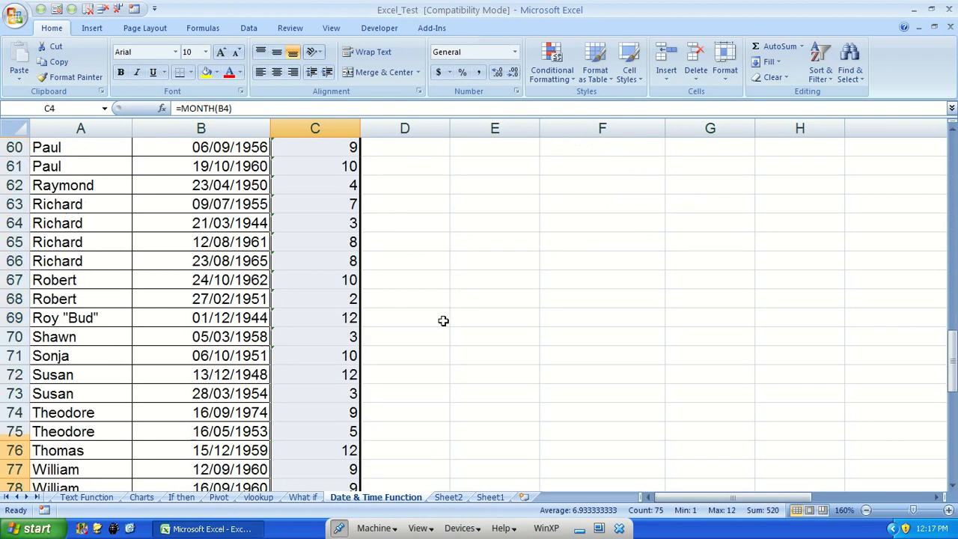
scroll(449, 310, "down", 8)
left_click(304, 263)
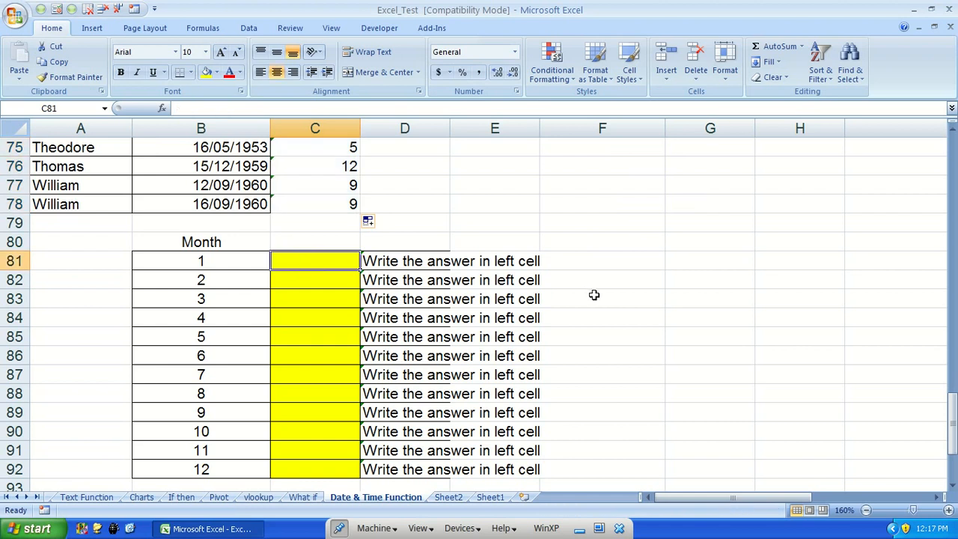
type("=coun")
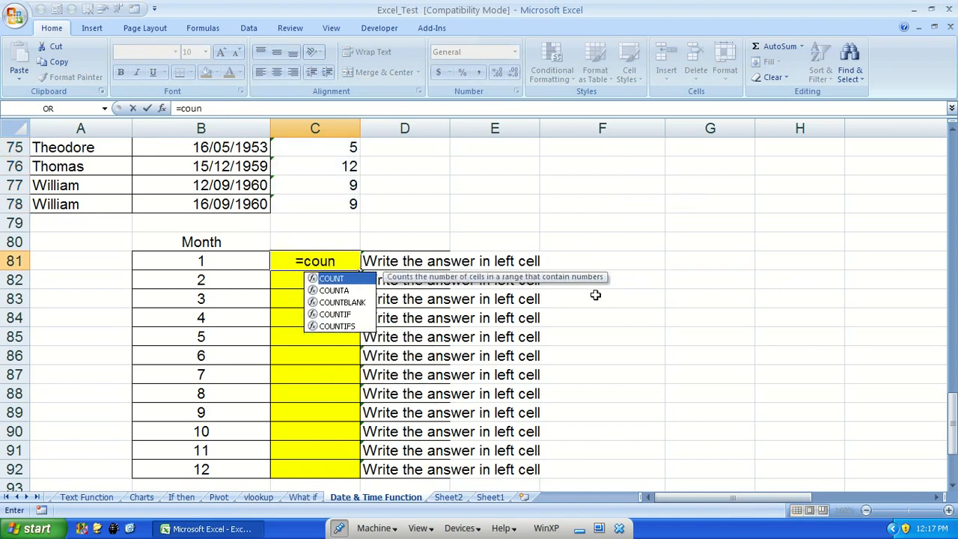
key("Down")
key("Down")
key("Down")
key("Tab")
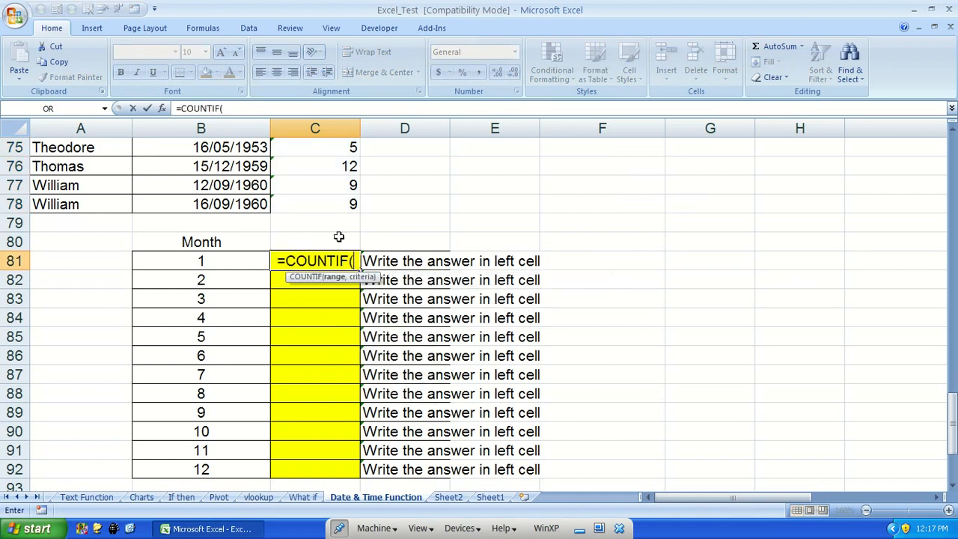
left_click(311, 205)
key("ctrl+shift+Up")
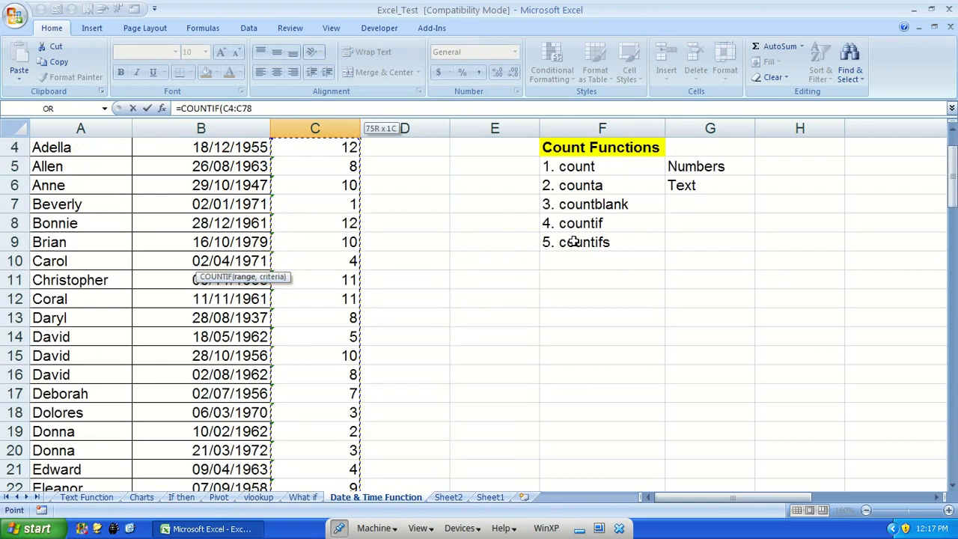
scroll(665, 322, "up", 1)
scroll(526, 361, "down", 20)
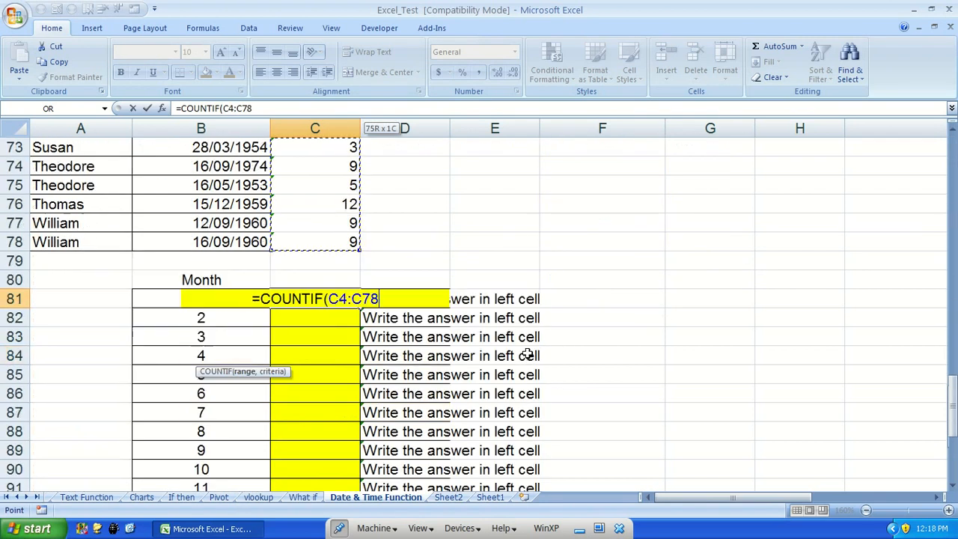
type(",\"")
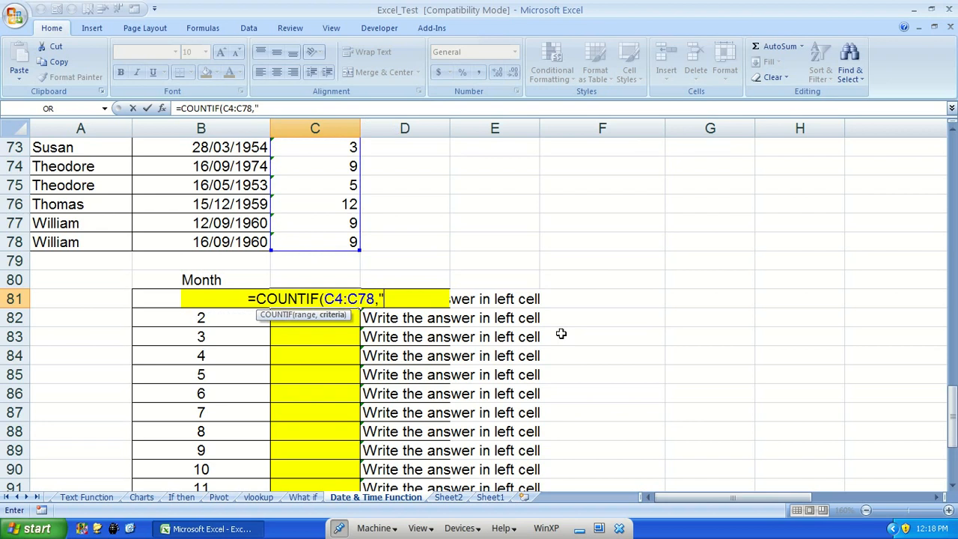
type("=1\")")
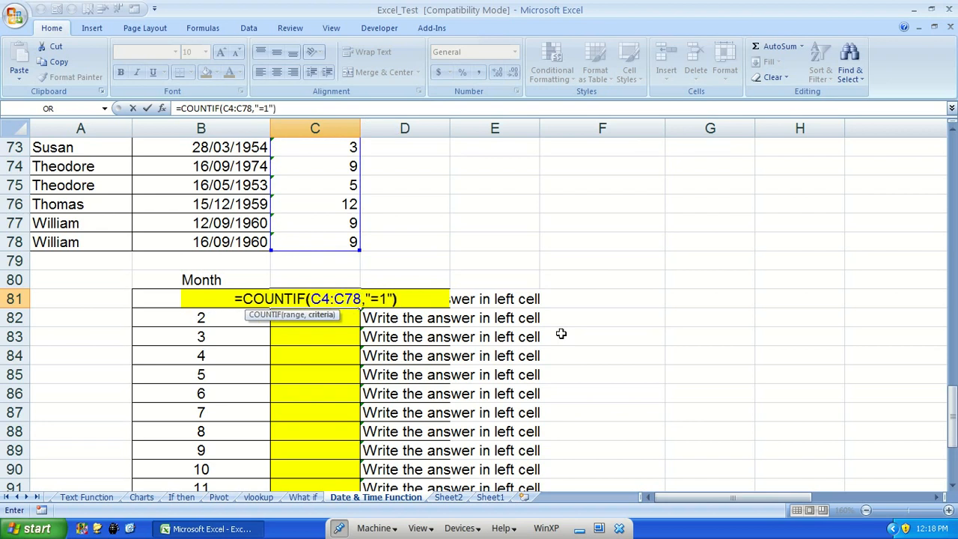
key("Return")
Make the range in C81's COUNTIF formula absolute as $C$4:$C$78
key("Up")
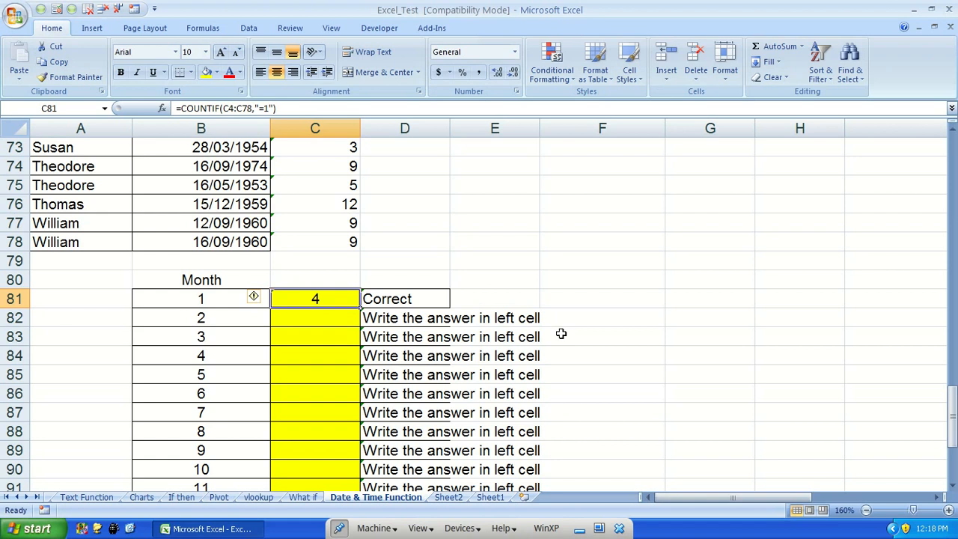
key("F2")
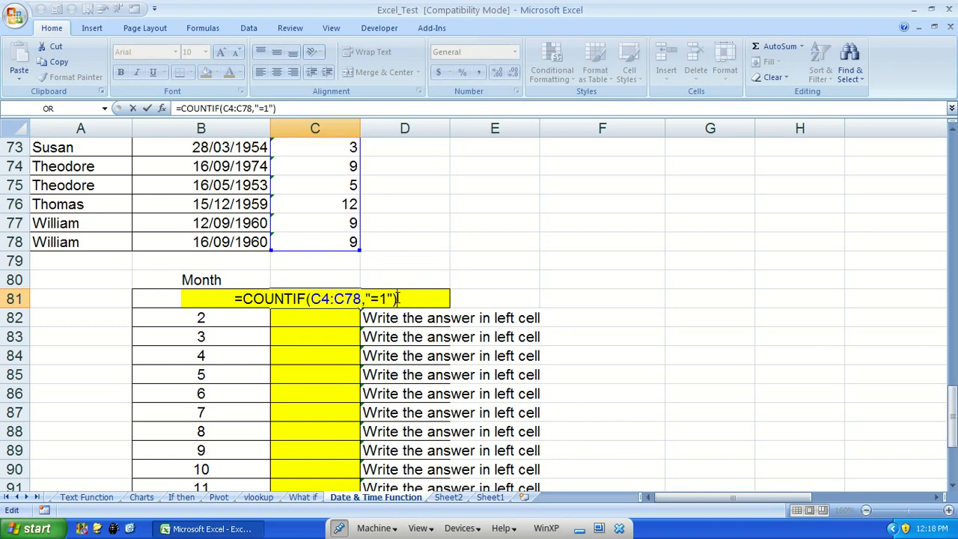
key("Return")
key("Down")
key("Up")
key("Up")
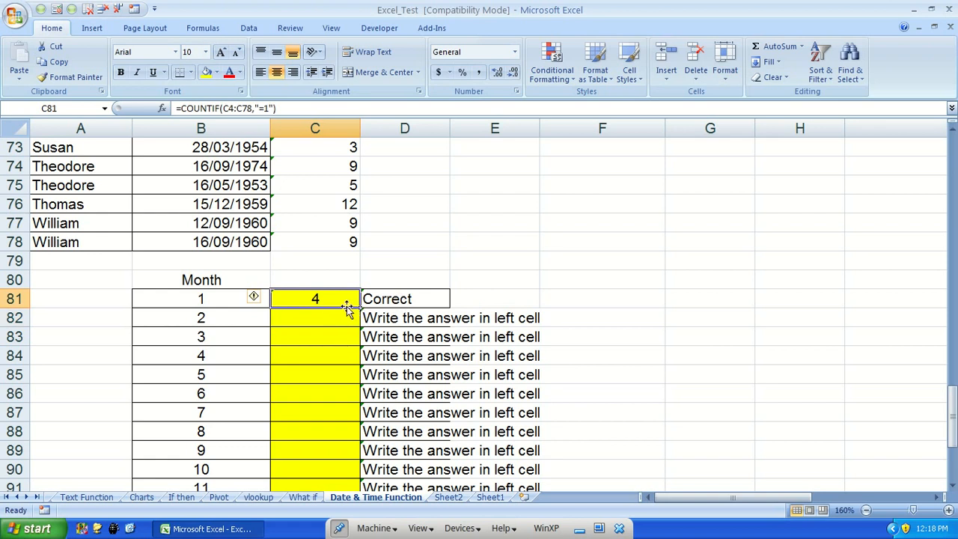
double_click(346, 303)
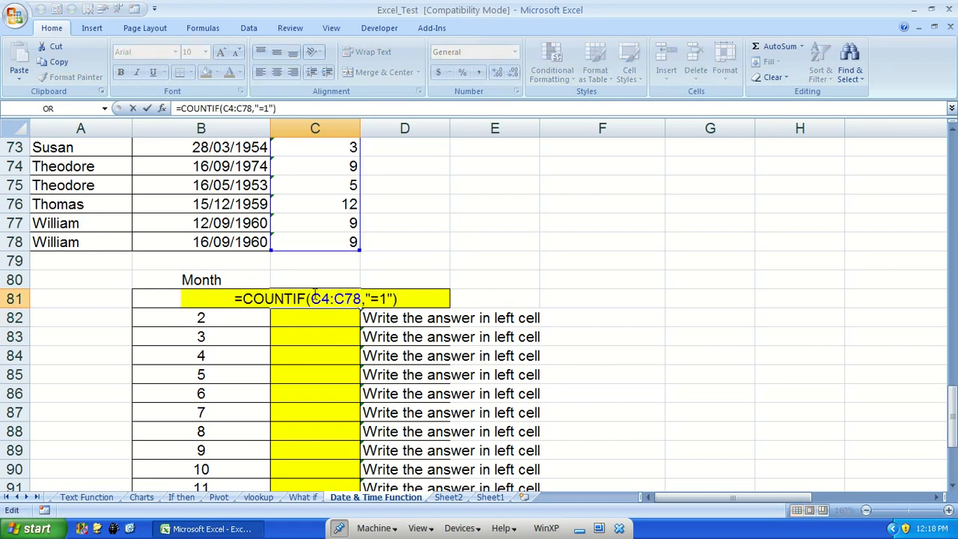
left_click(322, 298)
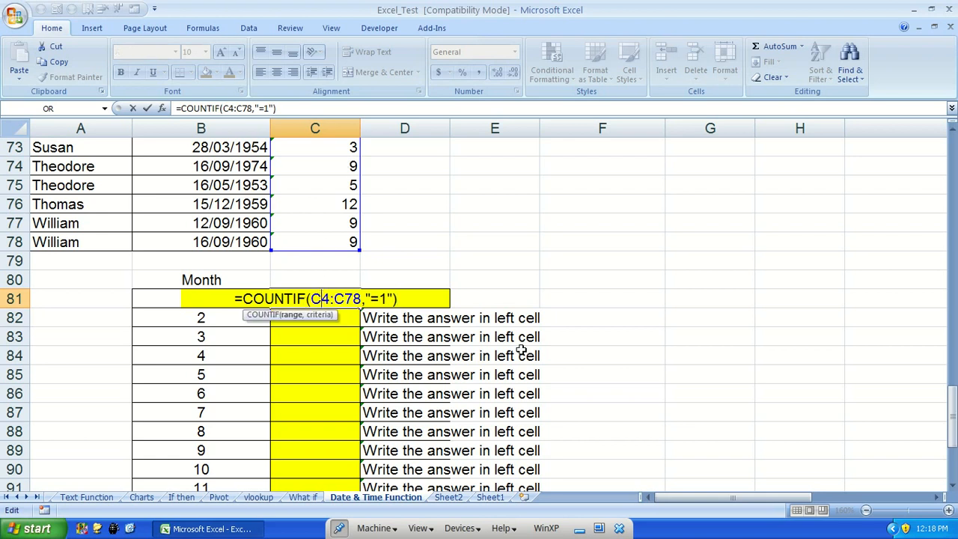
key("F4")
key("Right")
key("Right")
key("F4")
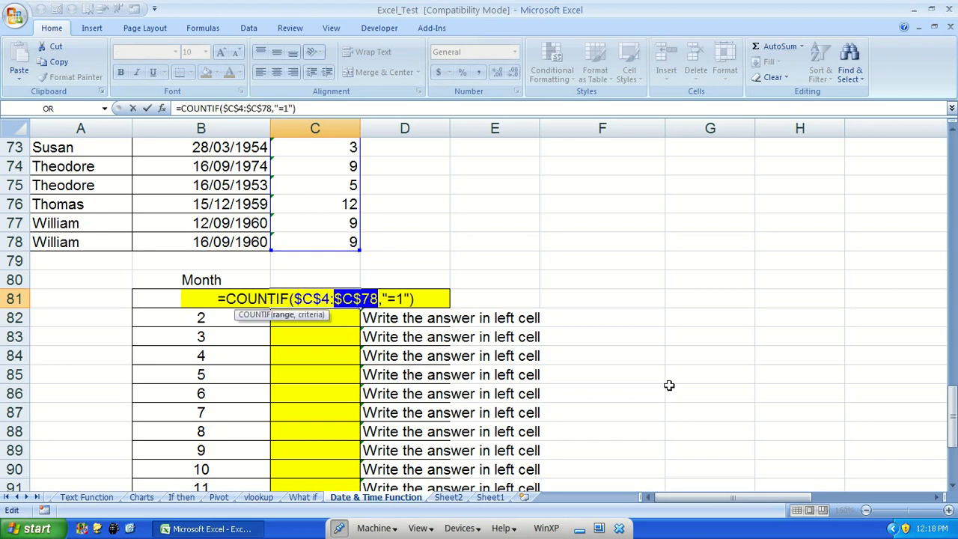
key("Return")
Copy the C81 COUNTIF formula into C82:C86
key("Up")
key("ctrl+c")
key("shift+Down")
key("shift+Down")
key("shift+Down")
key("shift+Down")
key("shift+Down")
key("Return")
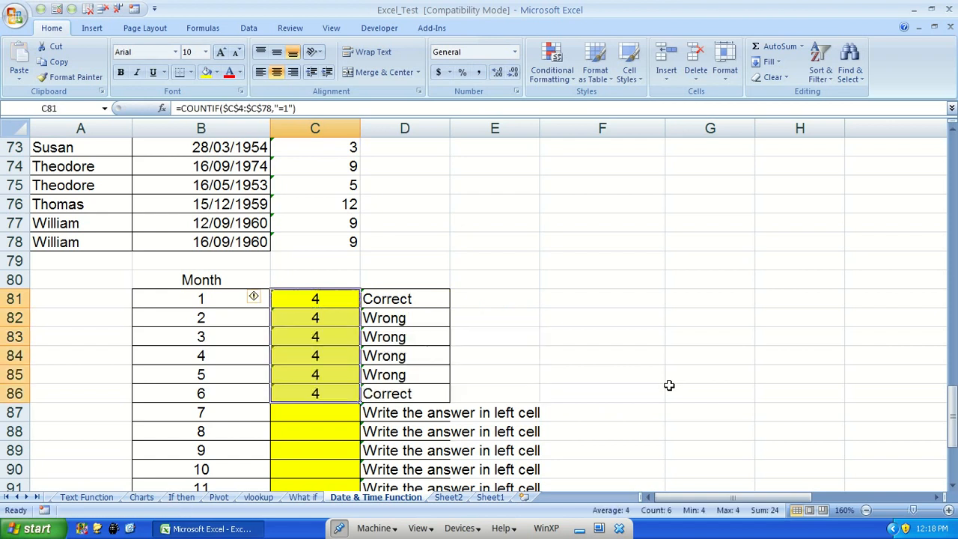
Change the criteria in C82's COUNTIF formula to "=2"
key("Down")
key("F2")
key("Left")
key("Left")
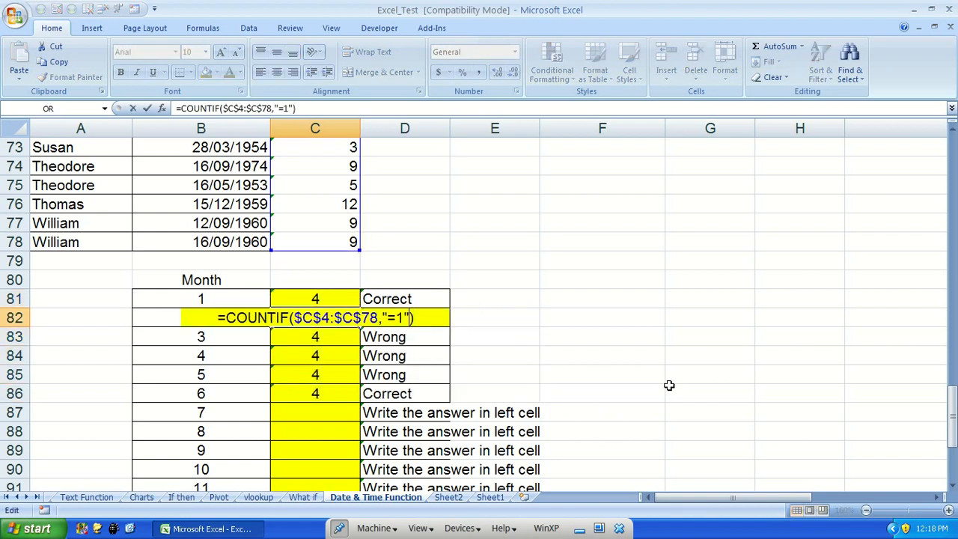
key("shift+Left")
type("2")
key("Return")
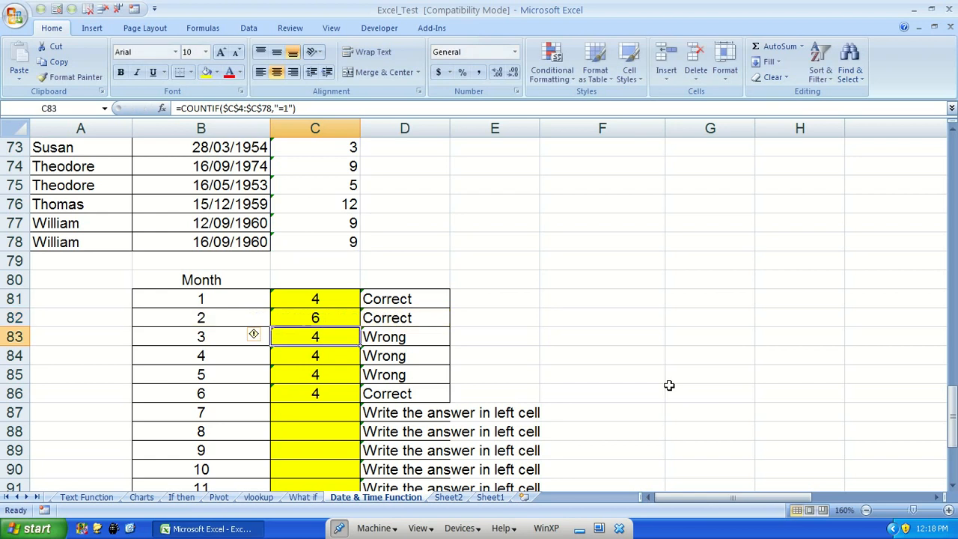
Change the criteria in C83's COUNTIF formula to "=3"
key("F2")
key("Left")
key("Left")
key("shift+Left")
type("3")
key("Return")
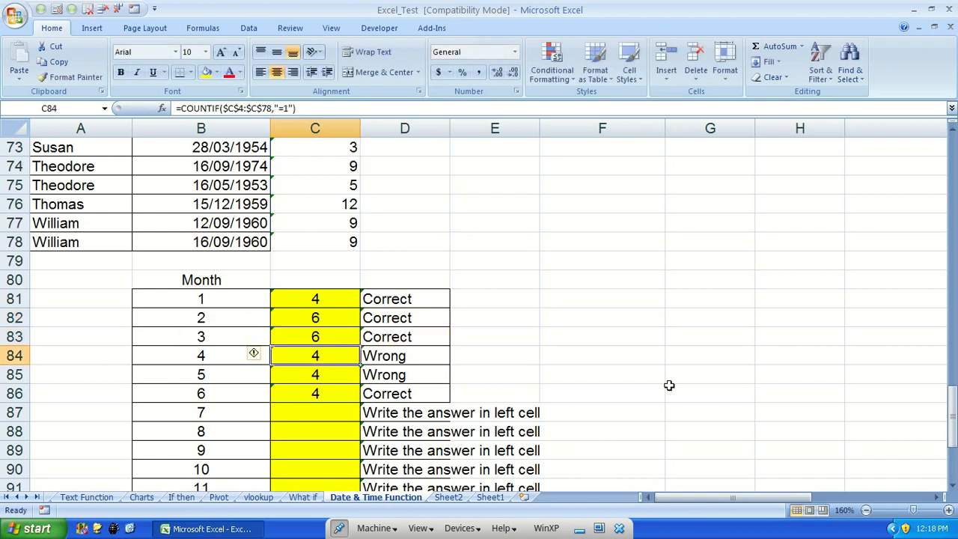
Review the COUNTIF formulas in C81 through C83
scroll(669, 385, "down", 2)
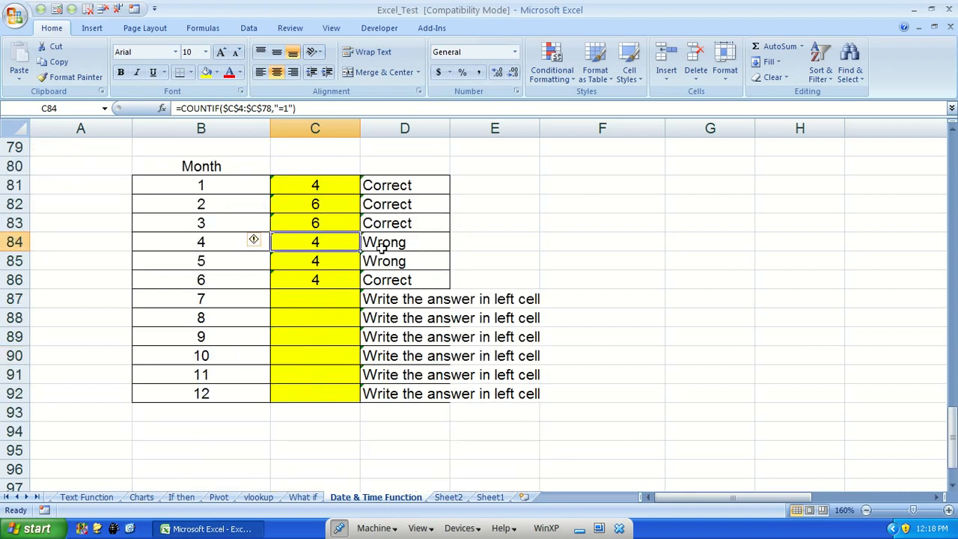
left_click(337, 193)
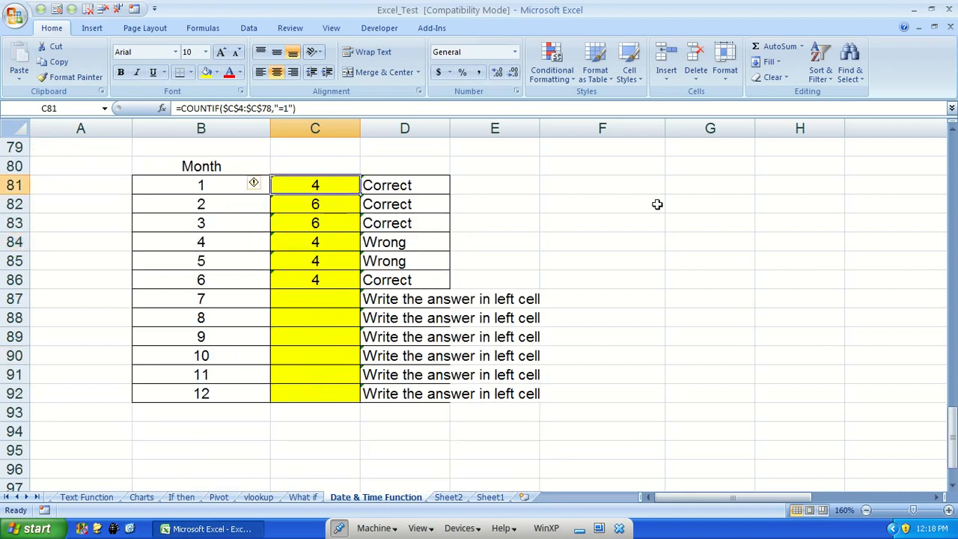
key("F2")
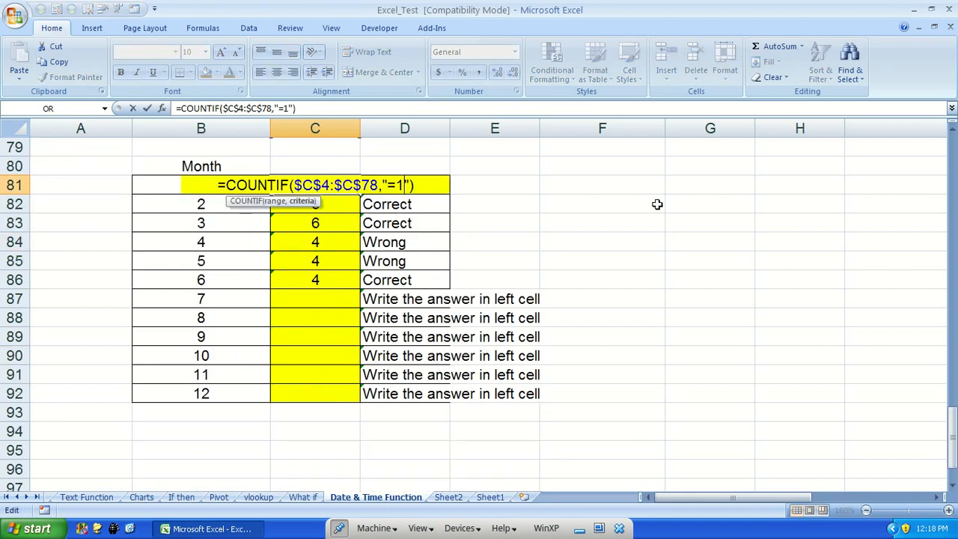
key("Return")
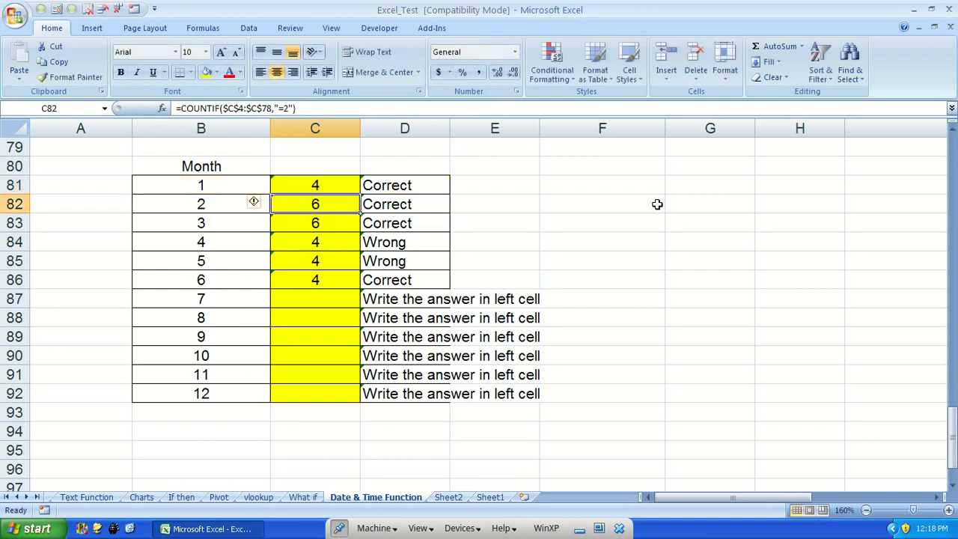
key("Return")
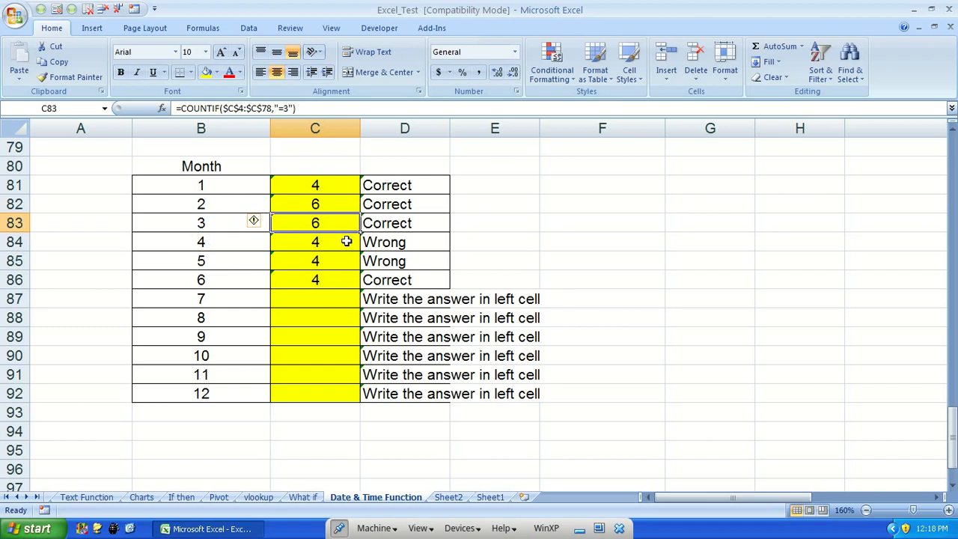
key("Up")
key("Up")
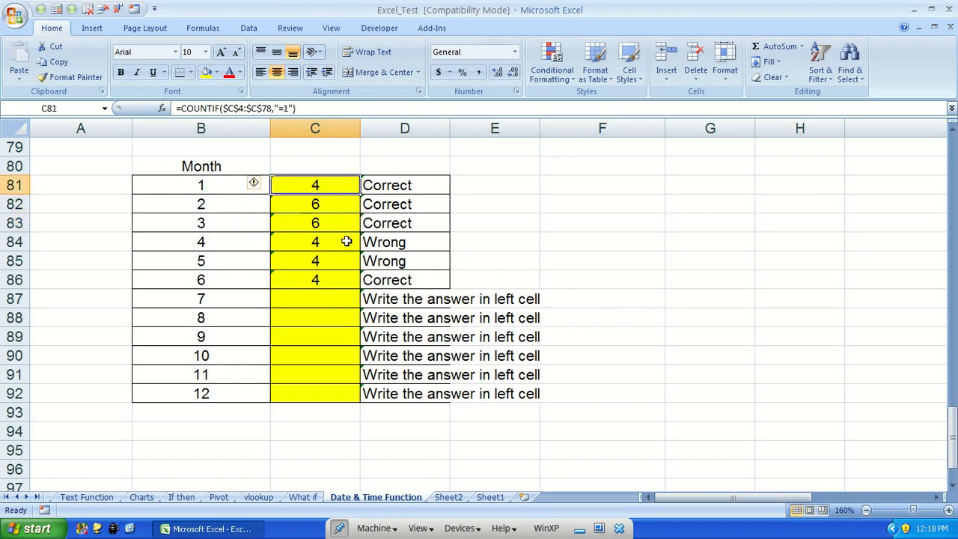
key("F2")
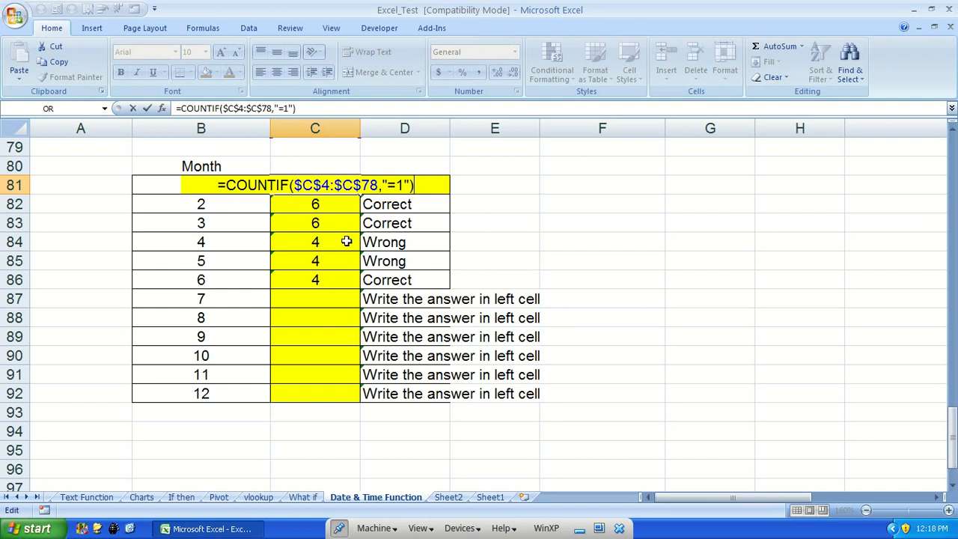
key("ctrl+Return")
key("Left")
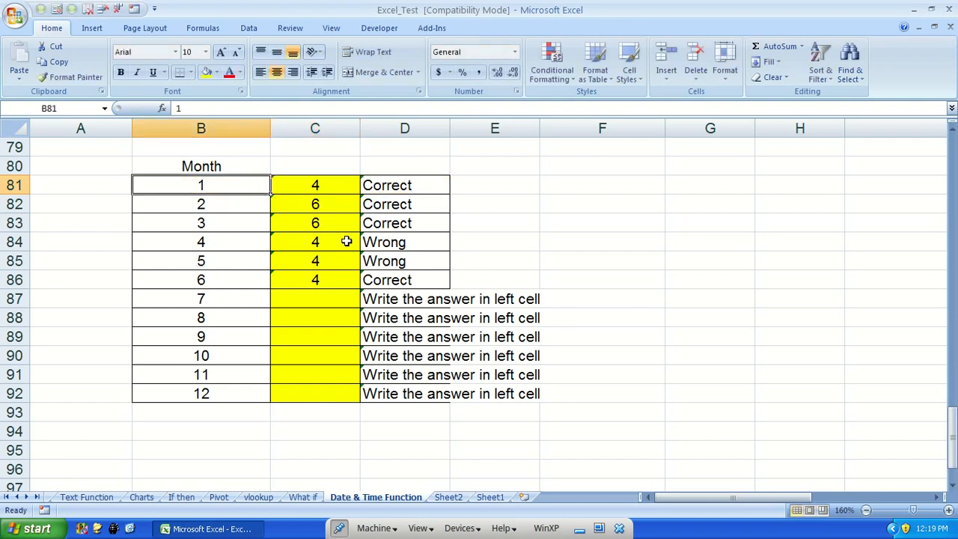
Clear the COUNTIF formulas from C82:C86, keeping only the one in C81
key("Down")
key("Down")
key("Down")
key("Down")
key("Down")
key("Down")
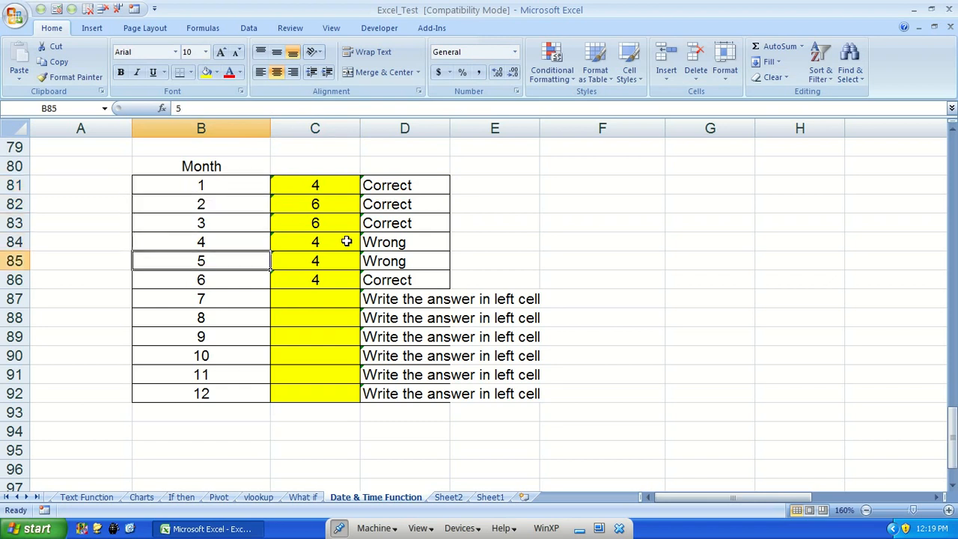
key("Up")
key("Right")
key("Up")
key("Up")
key("Up")
key("Up")
key("Up")
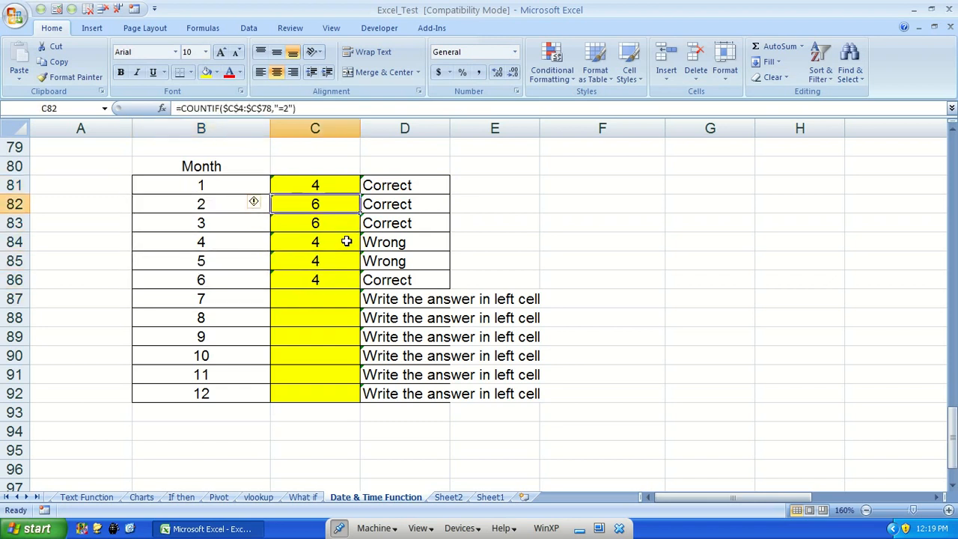
key("Down")
key("shift+Down")
key("shift+Down")
key("shift+Down")
key("shift+Down")
key("Delete")
key("Up")
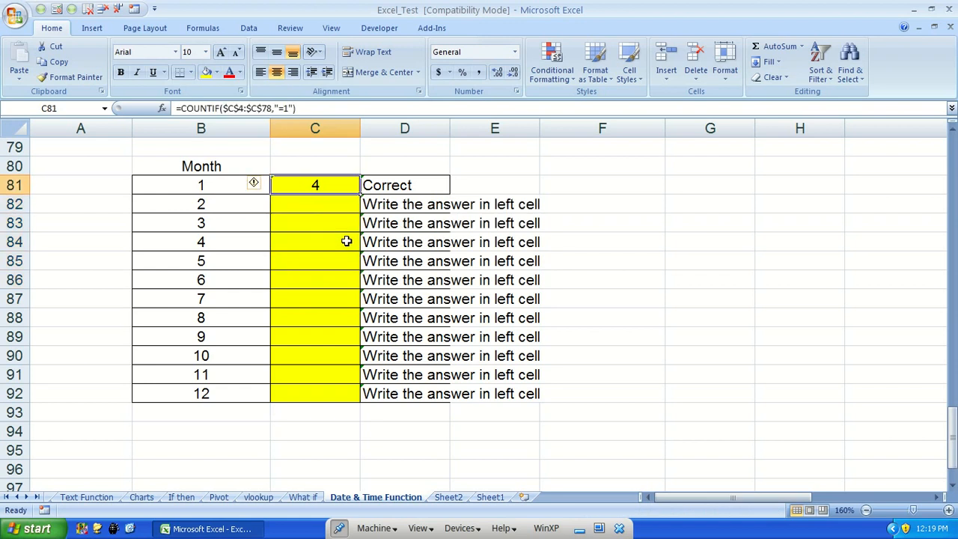
Replace the "=1" criteria in C81's COUNTIF formula with a reference to cell B81
key("F2")
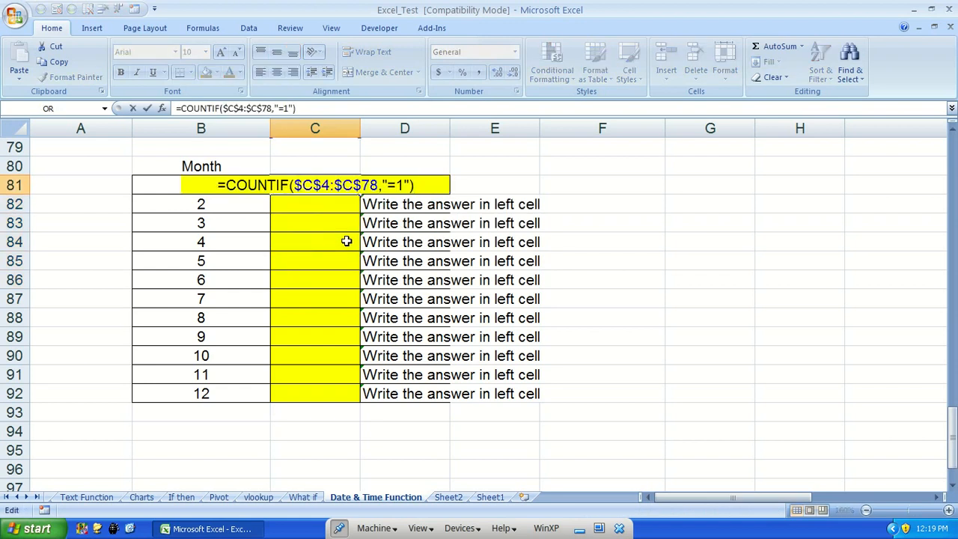
key("Left")
key("Left")
key("BackSpace")
key("BackSpace")
key("BackSpace")
key("BackSpace")
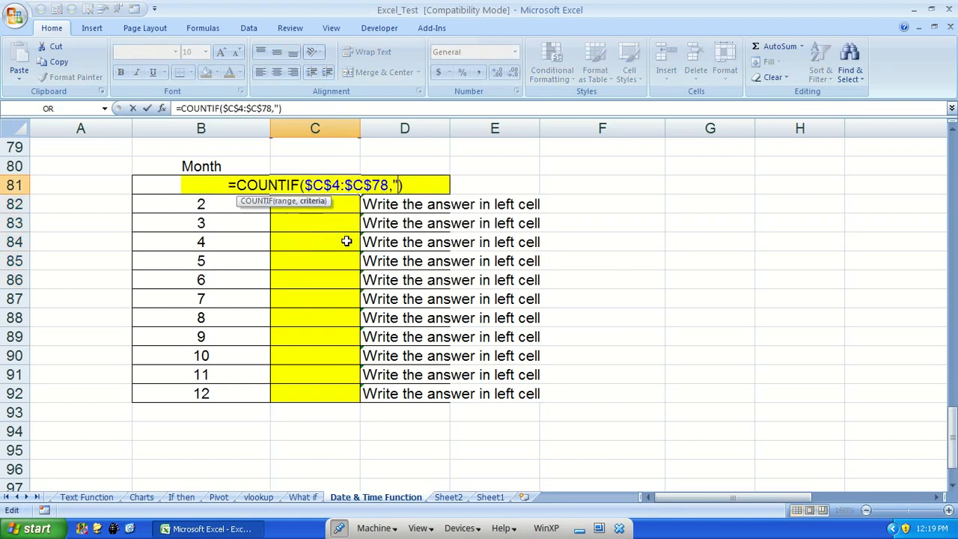
left_click(173, 212)
key("Up")
key("Return")
key("Up")
Inspect C81's formula by evaluating its range argument in edit mode, then cancel the edit
key("F2")
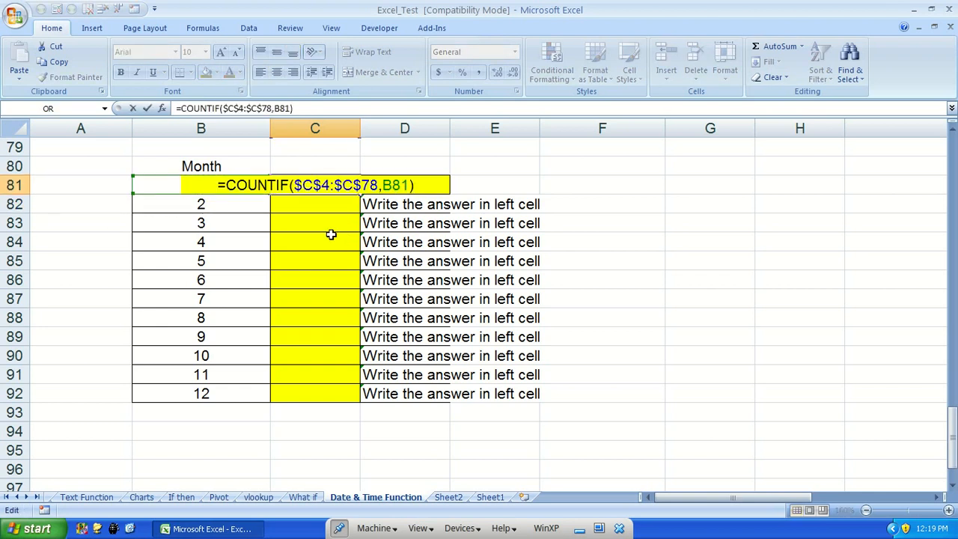
key("Left")
key("shift+Left")
key("shift+Left")
key("shift+Left")
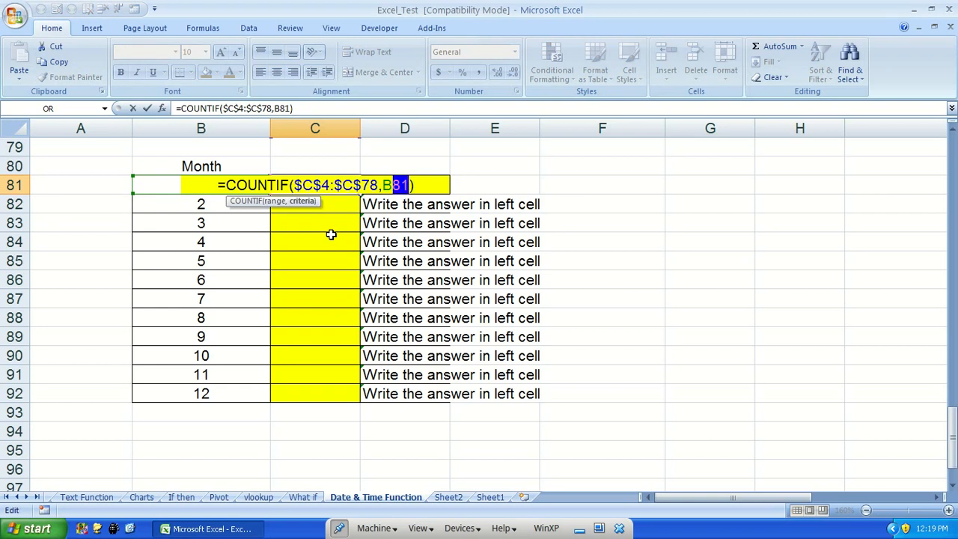
type("1")
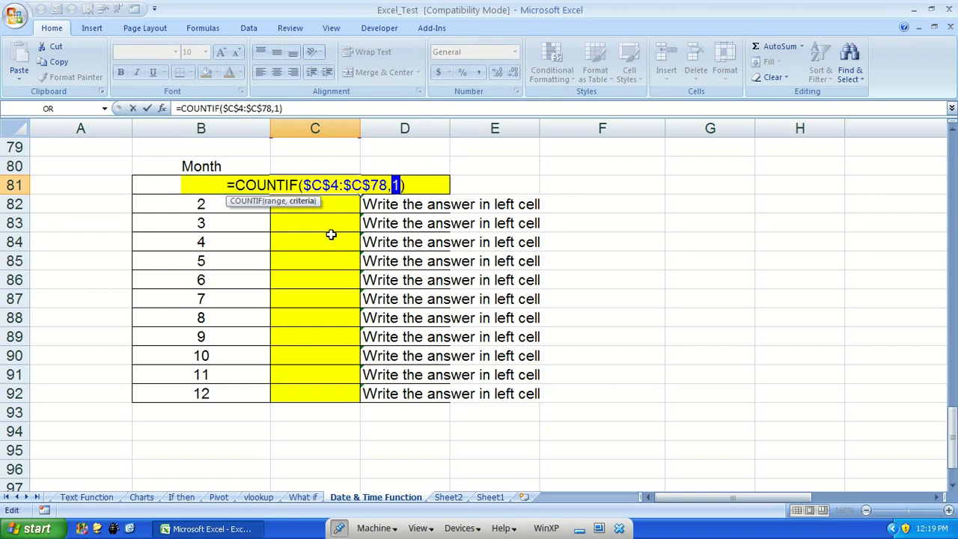
key("ctrl+z")
key("Left")
key("shift+Left")
key("shift+Left")
key("shift+Left")
key("shift+Left")
key("shift+Left")
key("shift+Left")
key("shift+Left")
key("shift+Left")
key("shift+Left")
key("shift+Left")
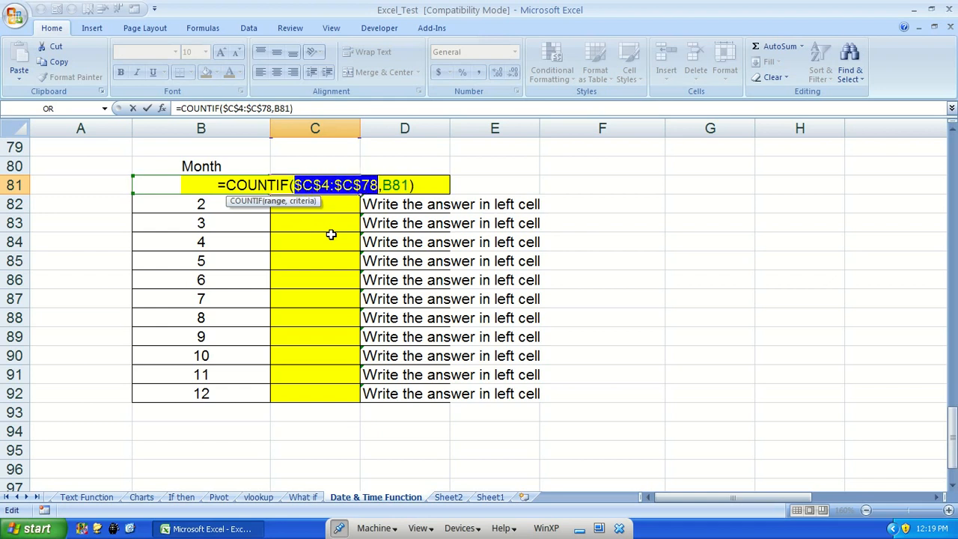
key("F9")
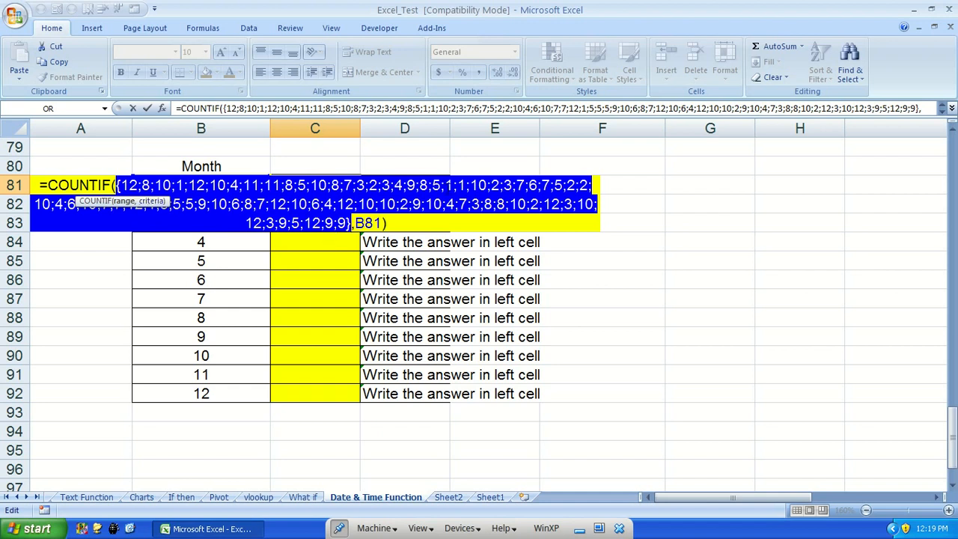
key("ctrl+z")
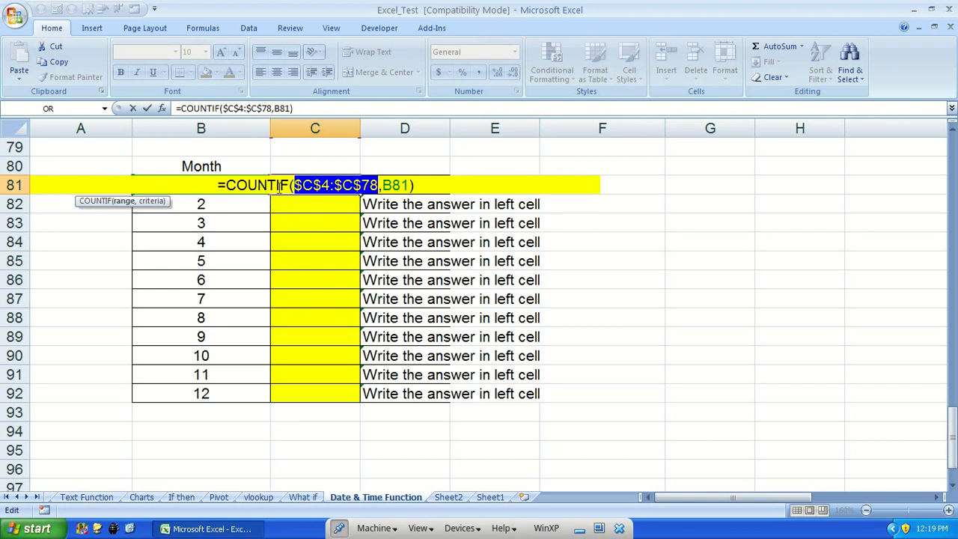
key("Escape")
Copy C81's COUNTIF formula into C82
key("ctrl+c")
key("shift+Down")
key("Return")
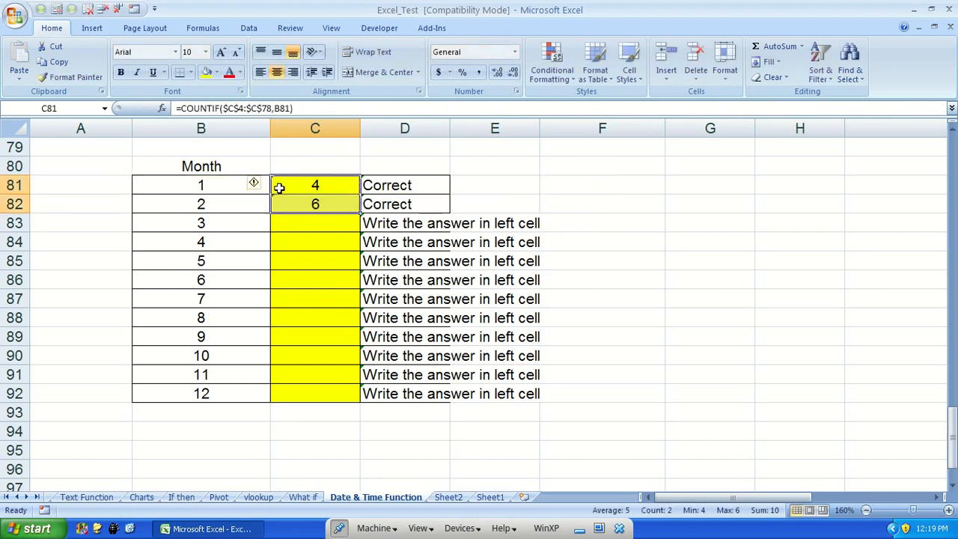
key("F2")
key("Return")
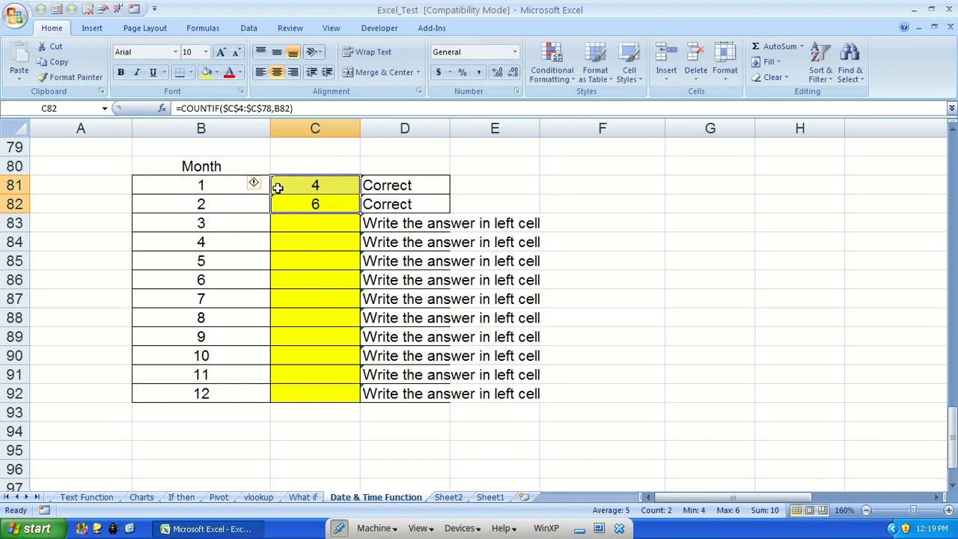
Fill the COUNTIF formula from C82 down through C92
key("F2")
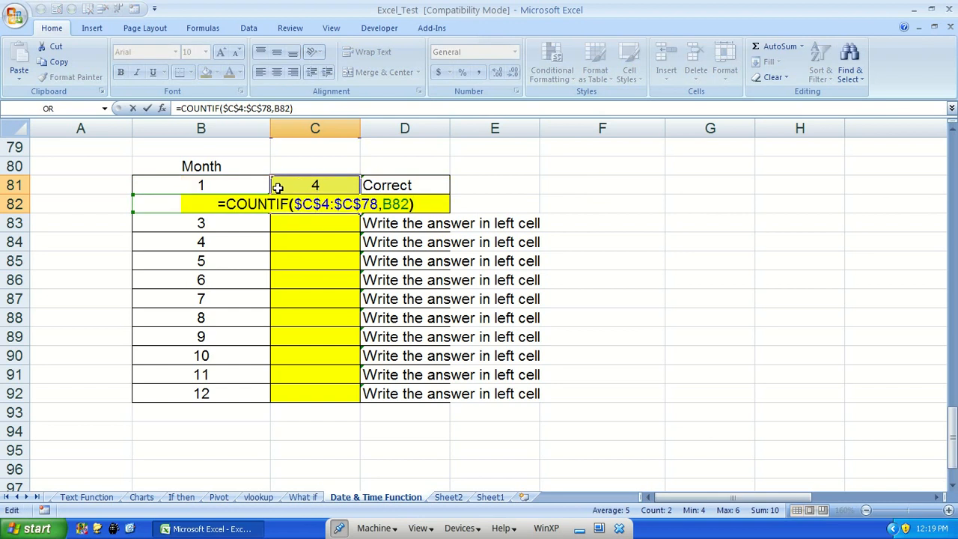
key("Escape")
left_click(249, 204)
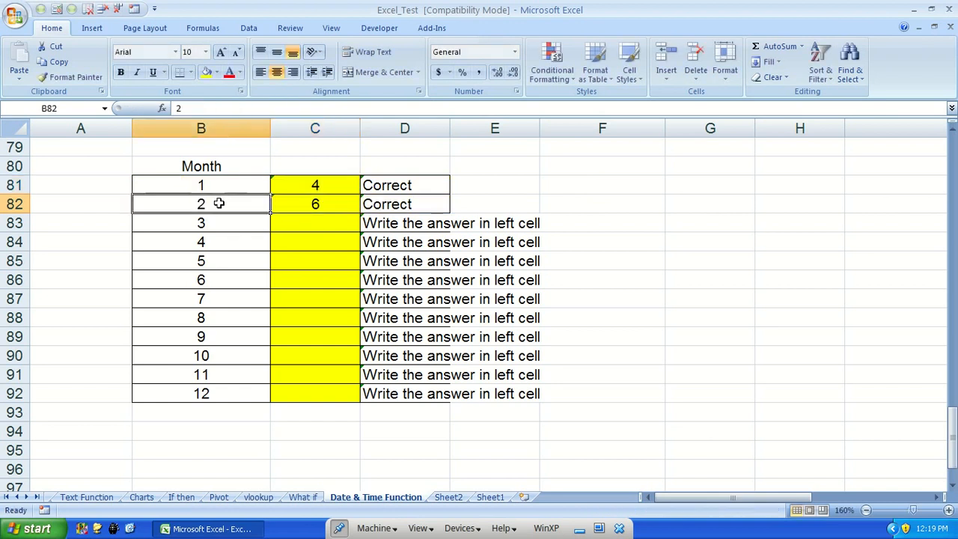
left_click(344, 201)
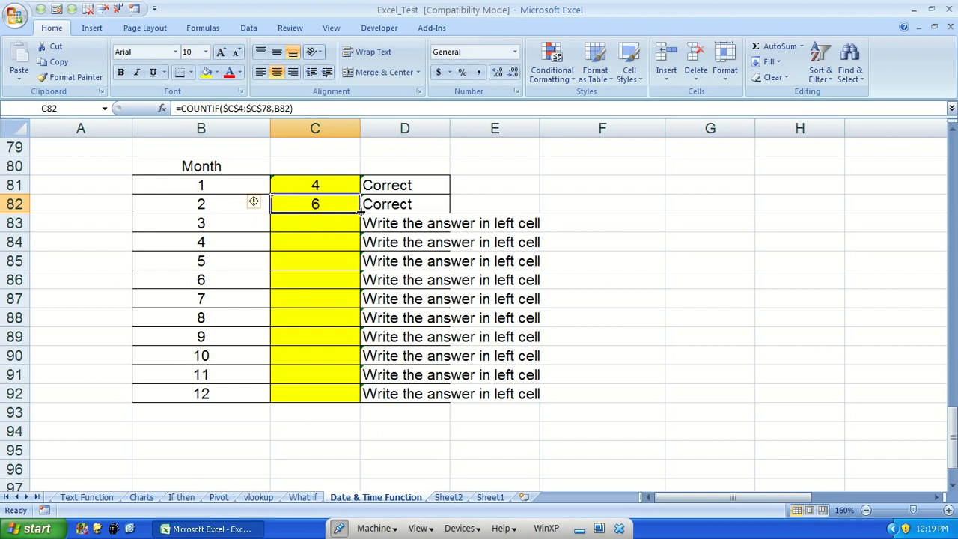
double_click(361, 212)
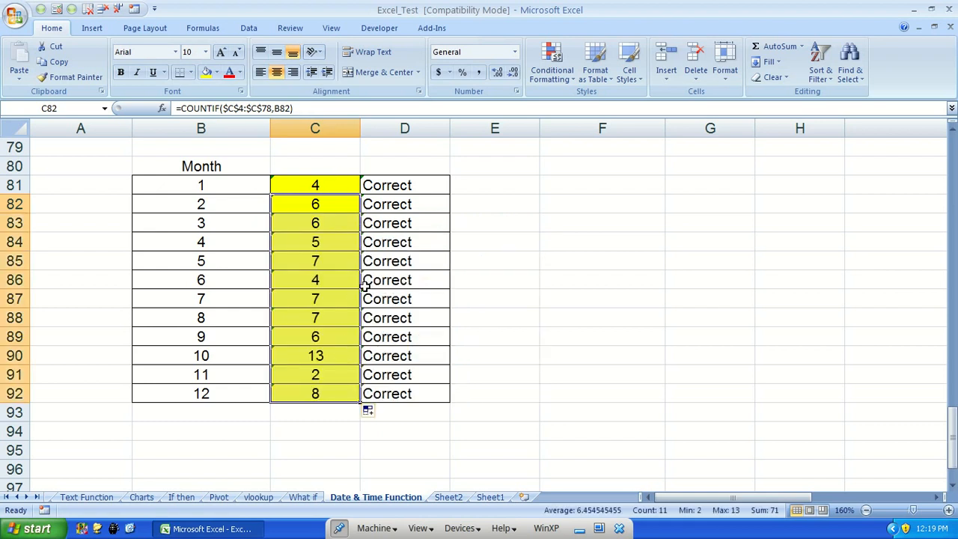
Review the month column of the birth-date list back up to its first row
left_click(332, 286)
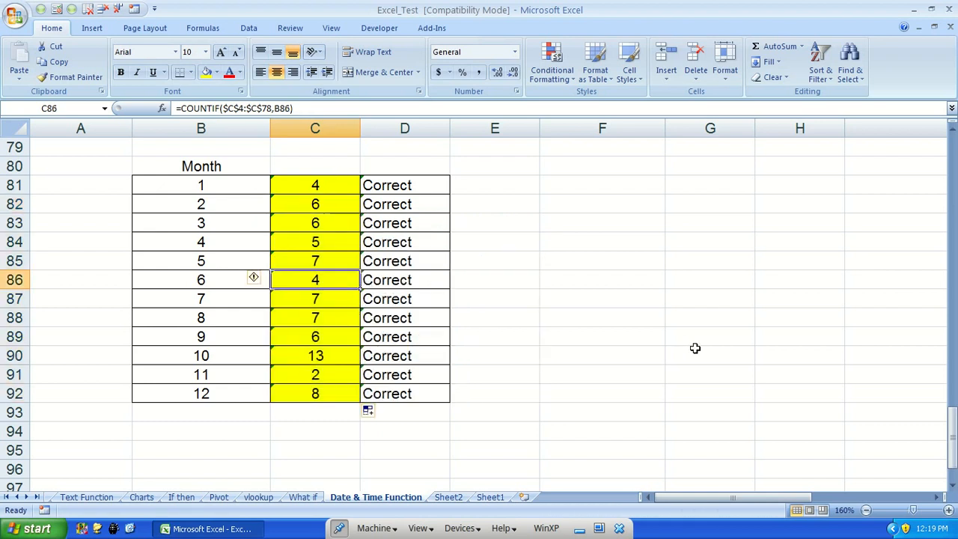
key("ctrl+Up")
key("Up")
key("Up")
key("Up")
key("Up")
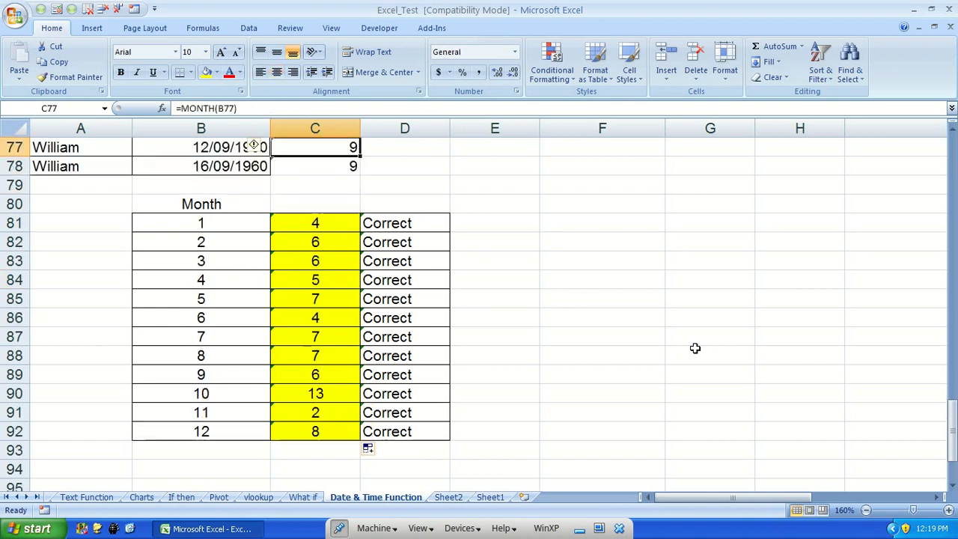
key("ctrl+Up")
key("Up")
key("Down")
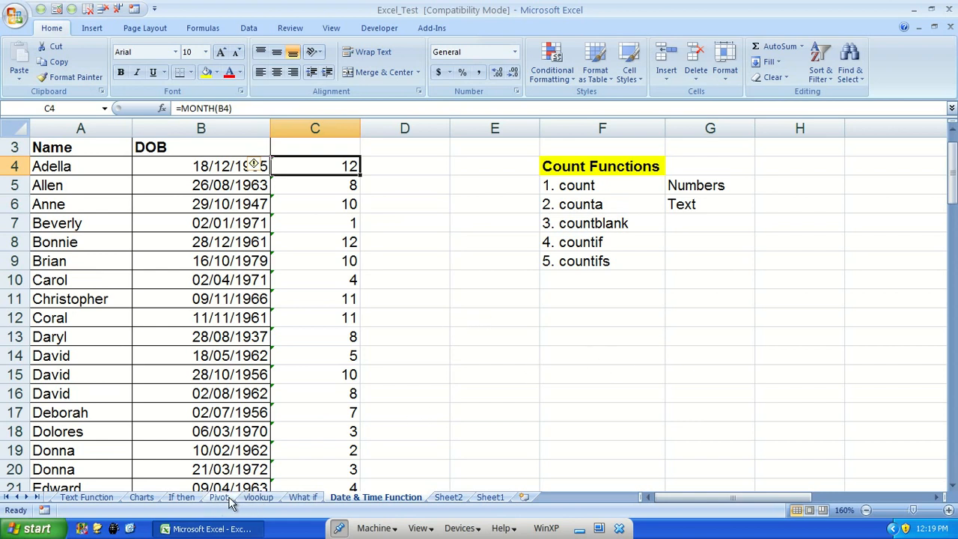
Switch to the vlookup sheet and look over the student database's Specialization and Grad columns
left_click(307, 498)
left_click(269, 498)
scroll(299, 404, "up", 8)
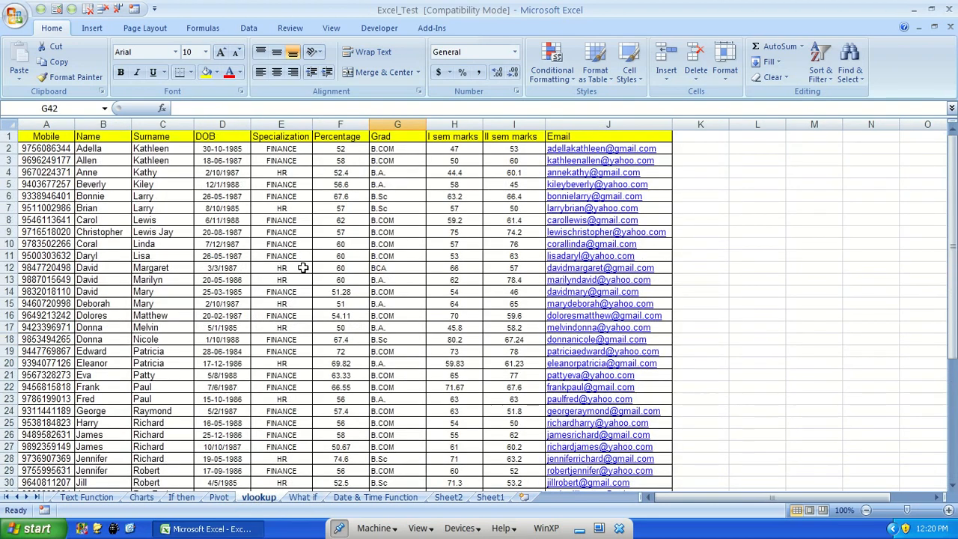
scroll(318, 282, "down", 7)
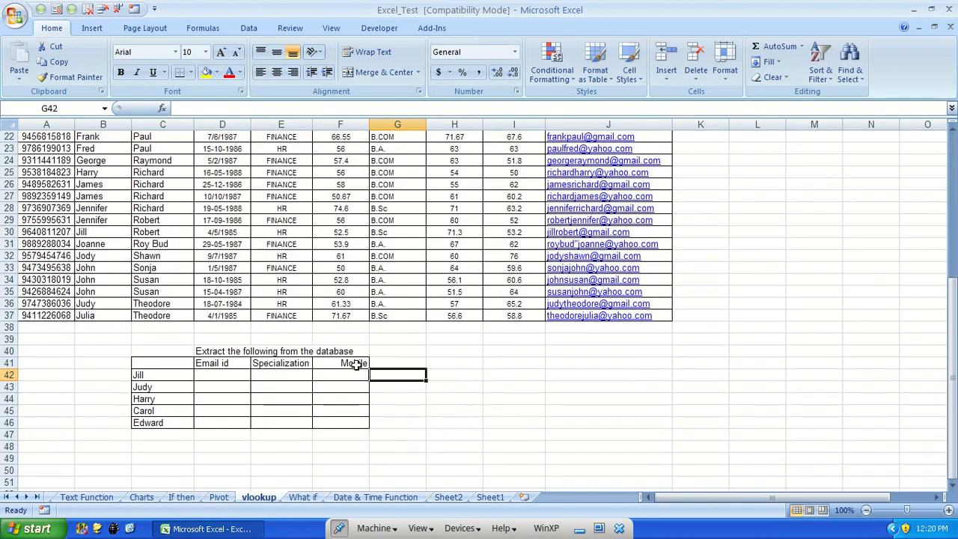
scroll(354, 364, "up", 7)
left_click(289, 267)
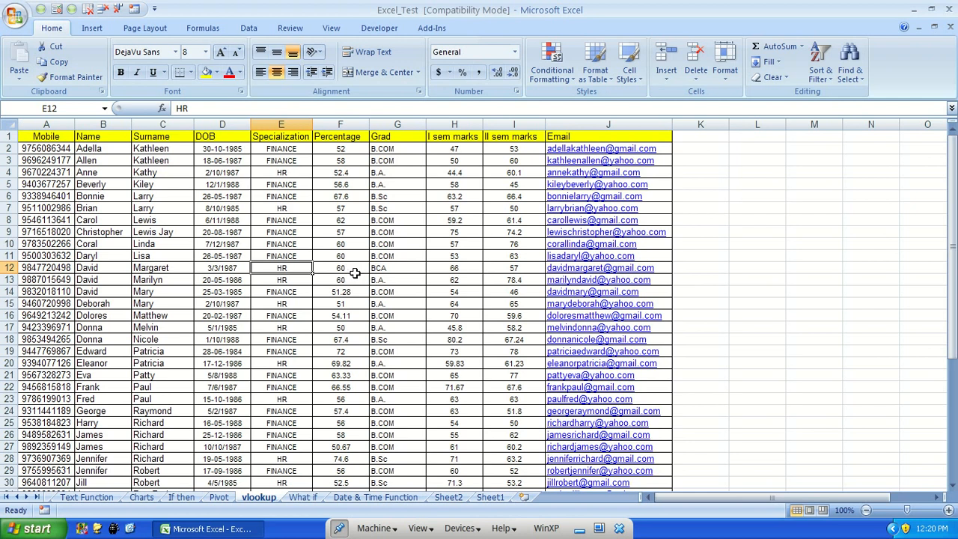
left_click(396, 219)
left_click(269, 220)
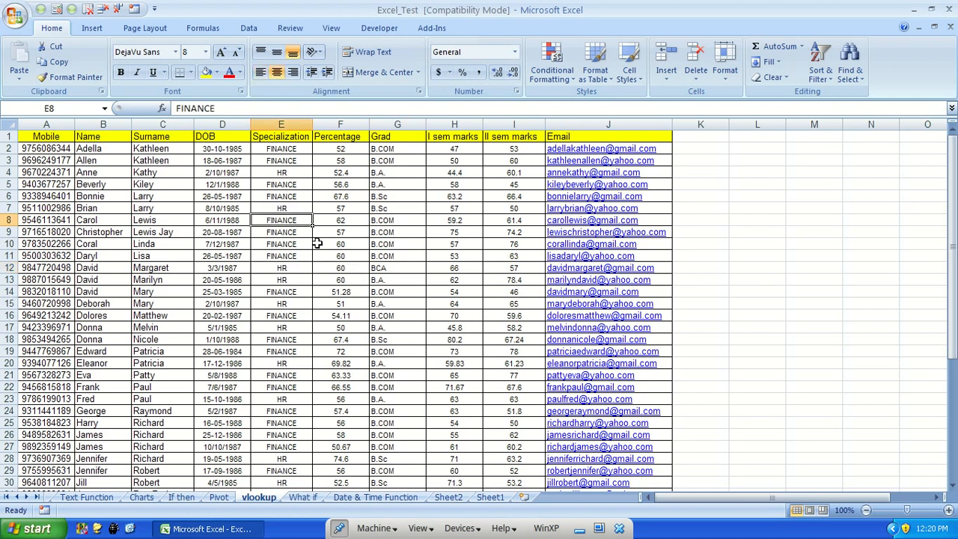
scroll(384, 379, "down", 10)
scroll(384, 378, "up", 4)
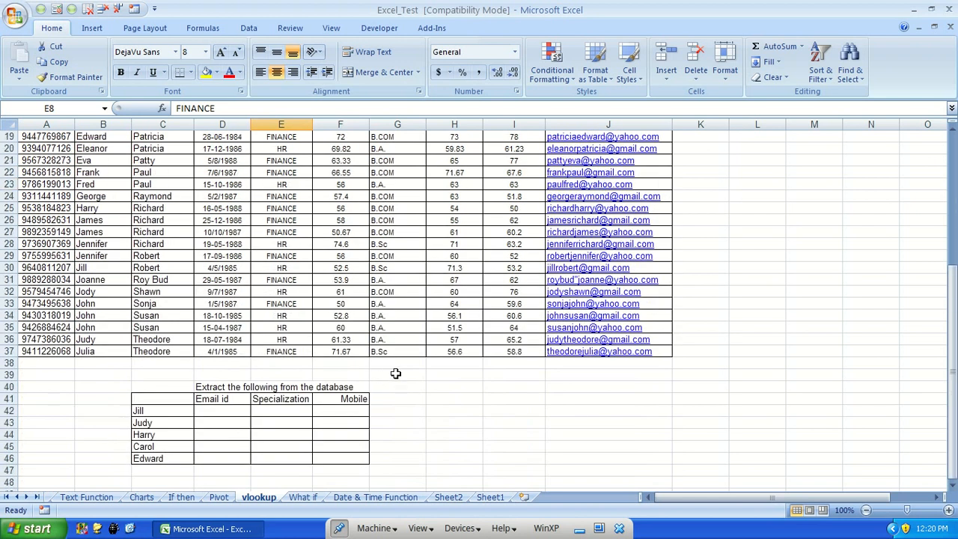
left_click(396, 373)
Try to enter a COUNTIFS formula in J39 with G1:G37="B.COM" and E1:E36="Finance" as conditions
left_click(597, 377)
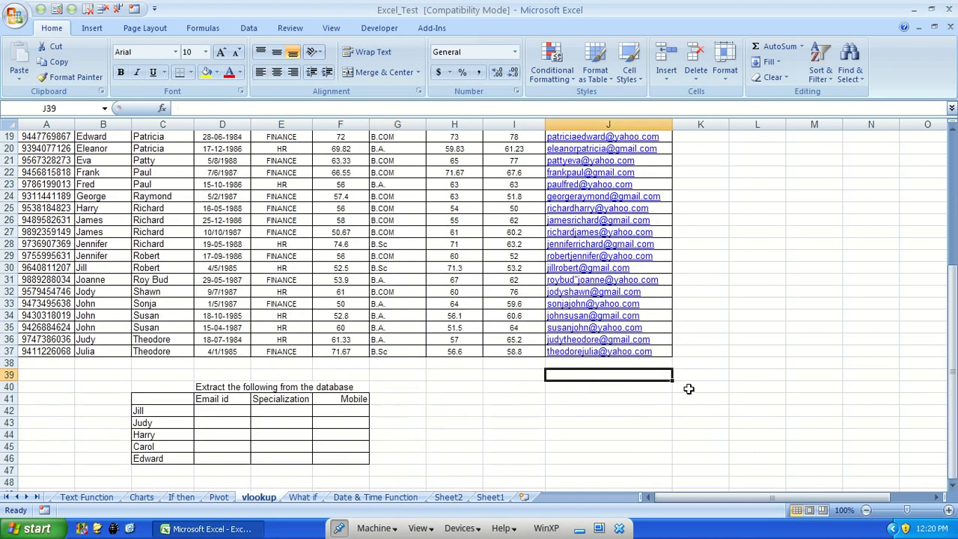
type("=counti")
key("Down")
key("Tab")
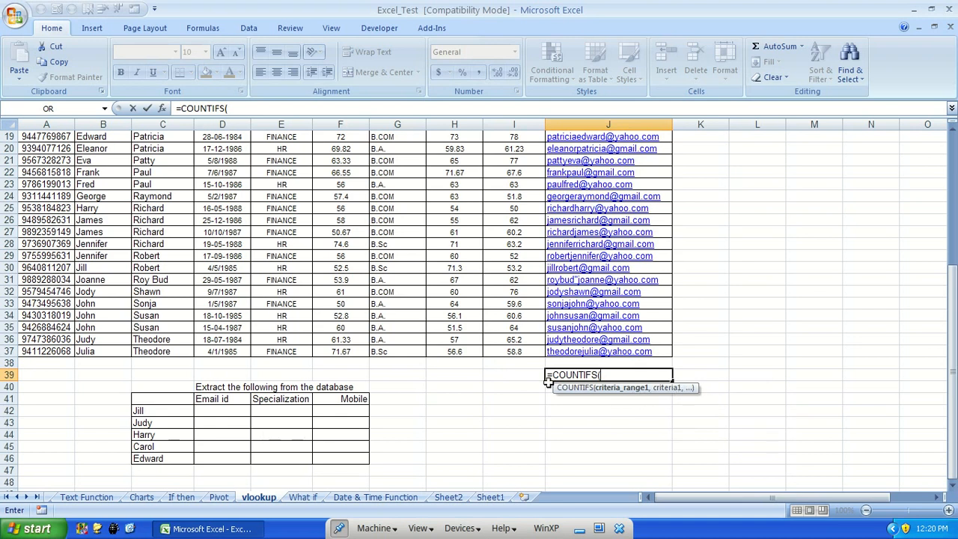
left_click_drag(397, 351, 400, 147)
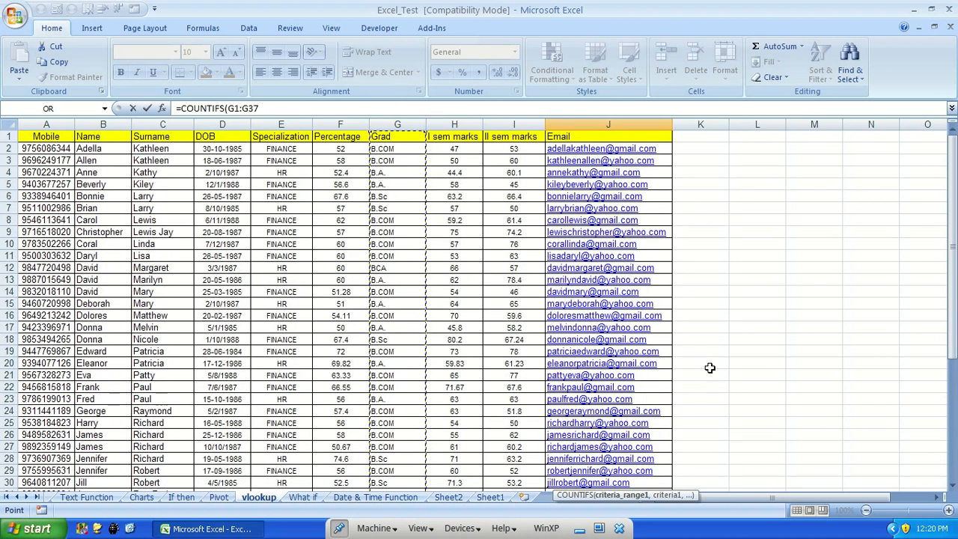
type("=")
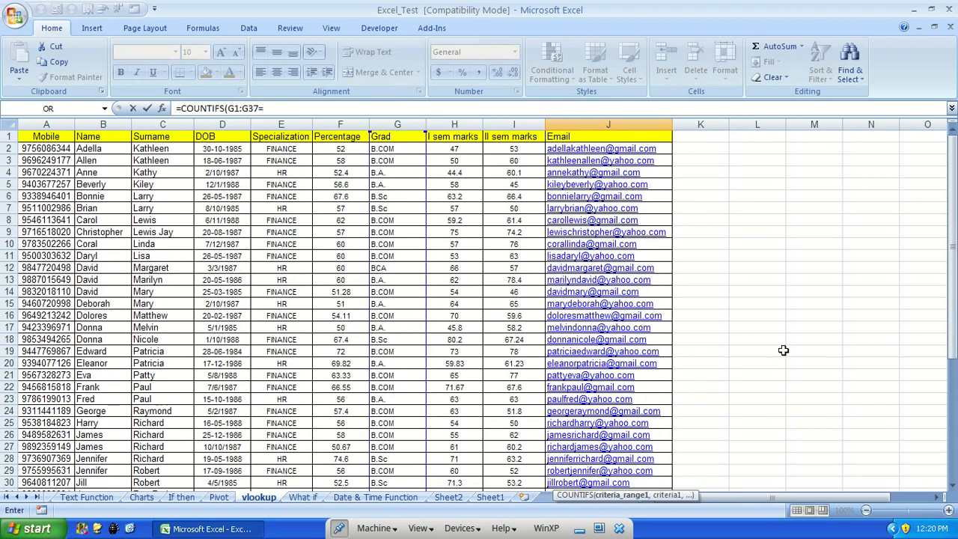
left_click(288, 109)
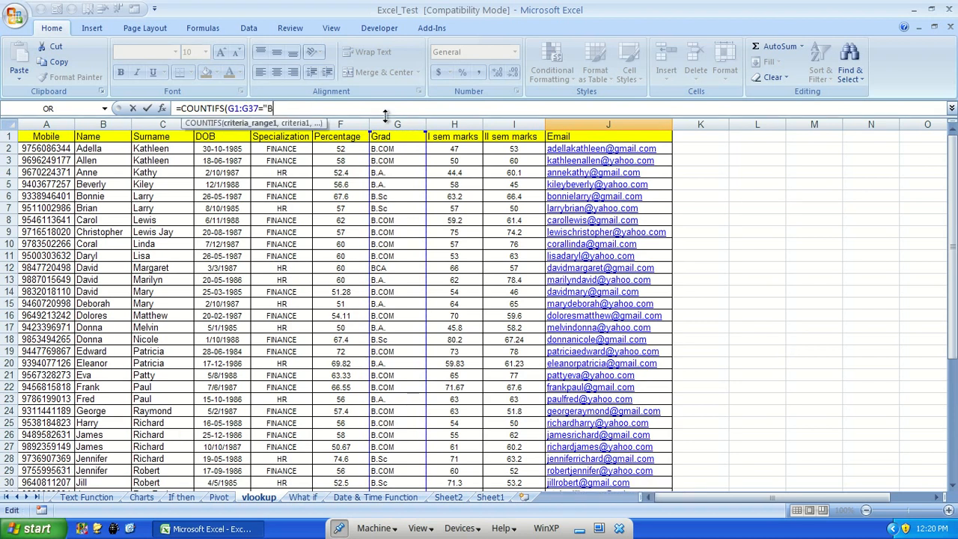
type("\"B.COM")
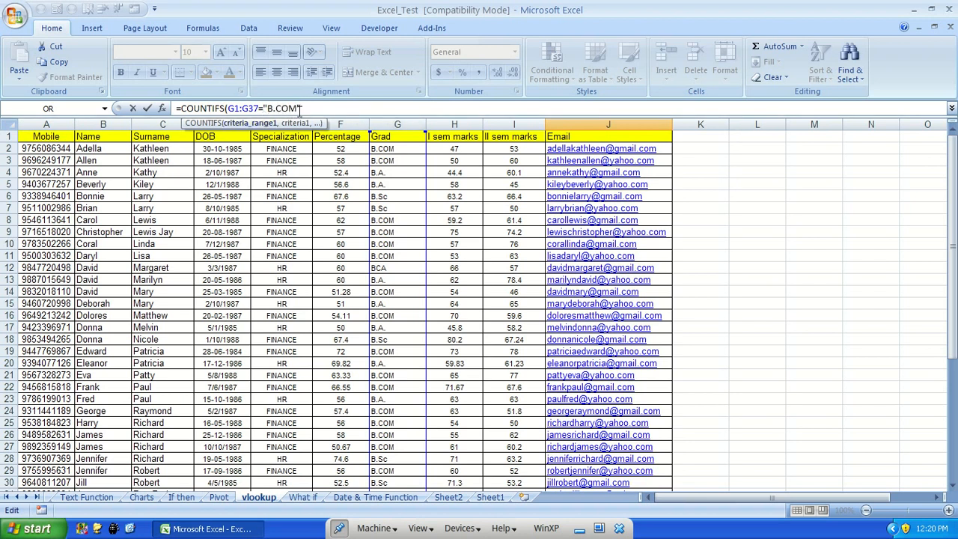
type("\",")
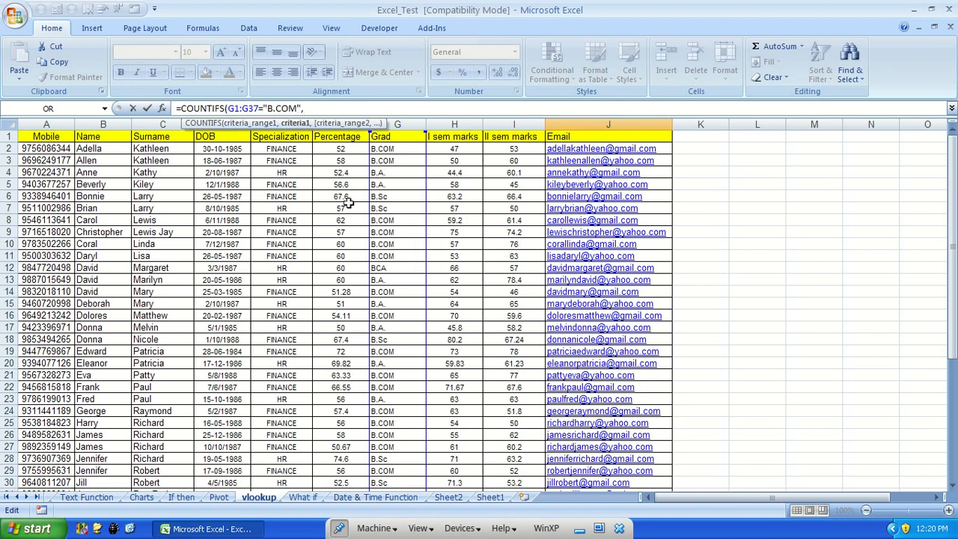
left_click_drag(266, 136, 295, 457)
type("=")
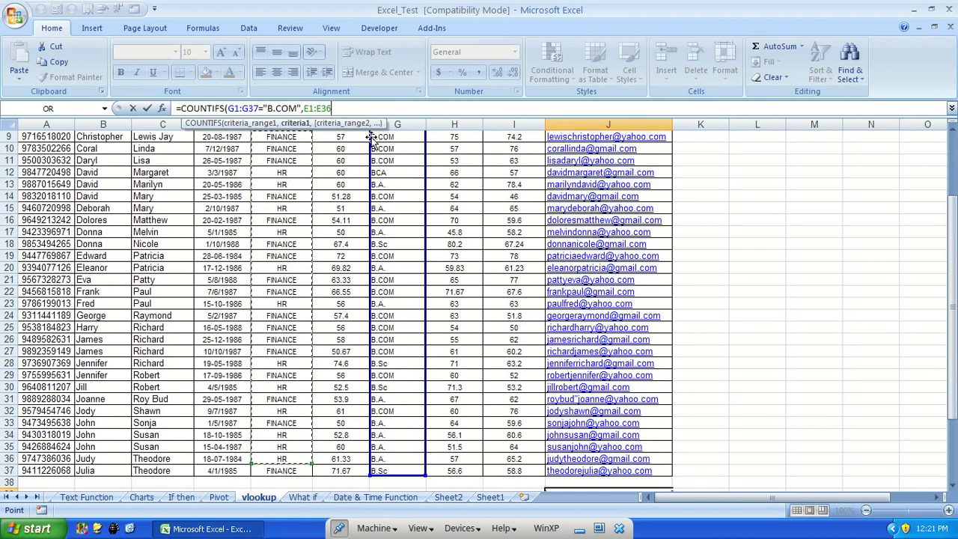
type("\"Finance\")")
key("Return")
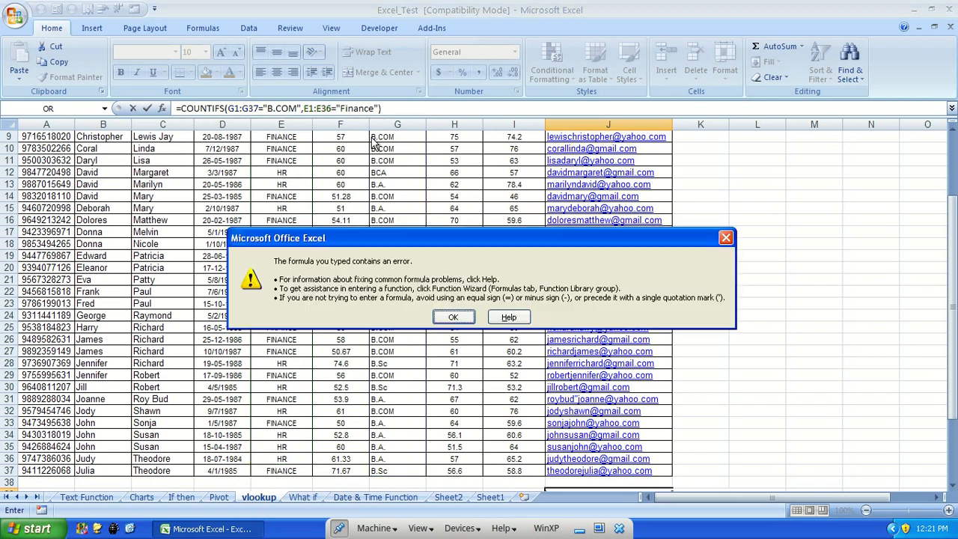
key("Return")
Try to change the formula's second range to E1:E37 and enter it again
key("End")
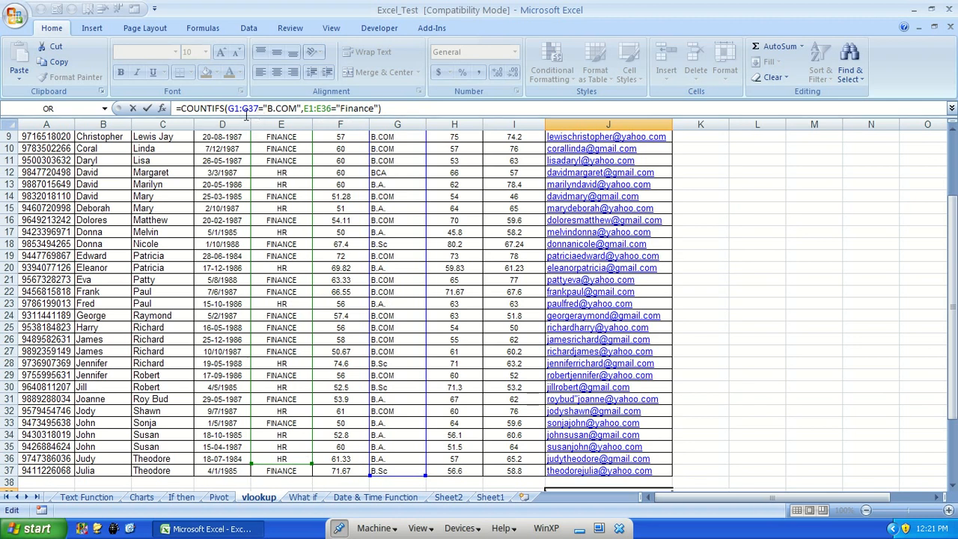
left_click(333, 108)
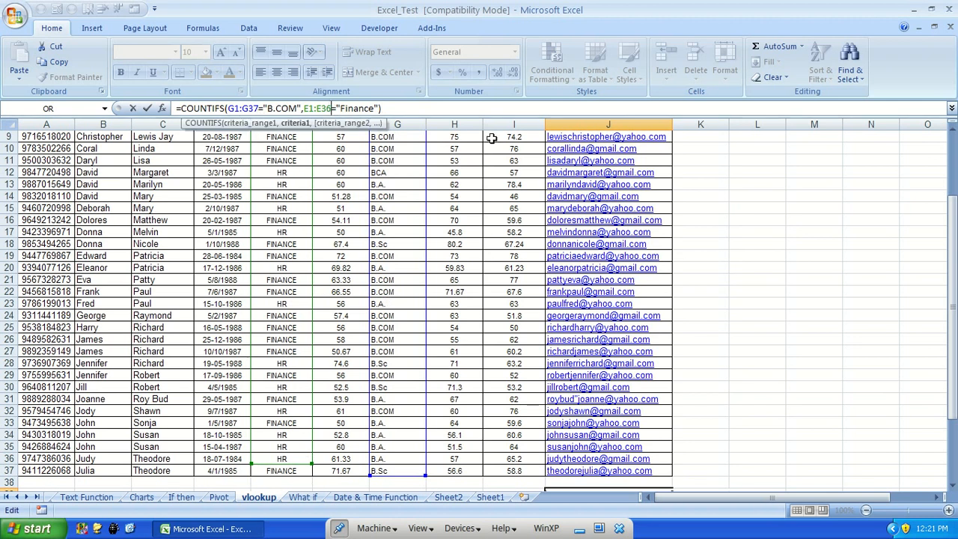
key("BackSpace")
type("7")
key("Return")
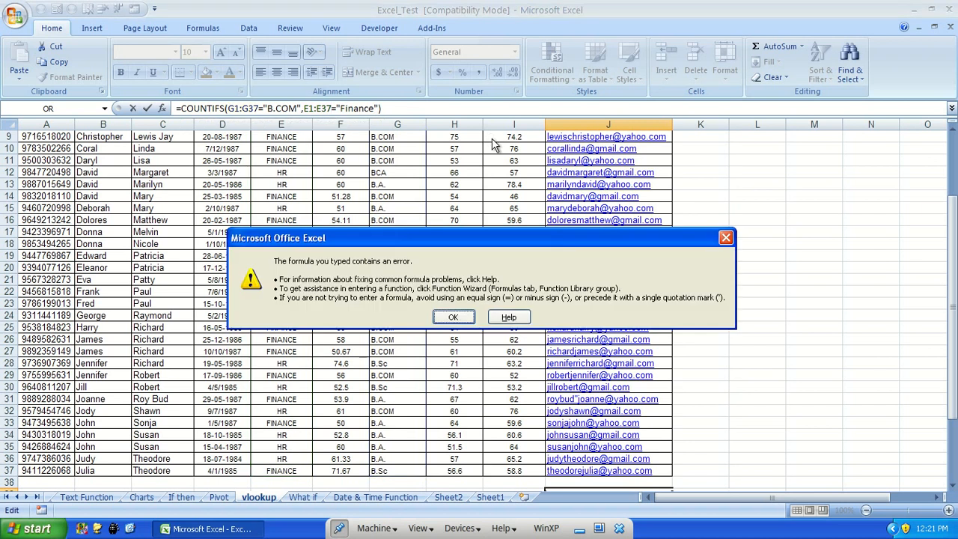
key("Return")
key("Right")
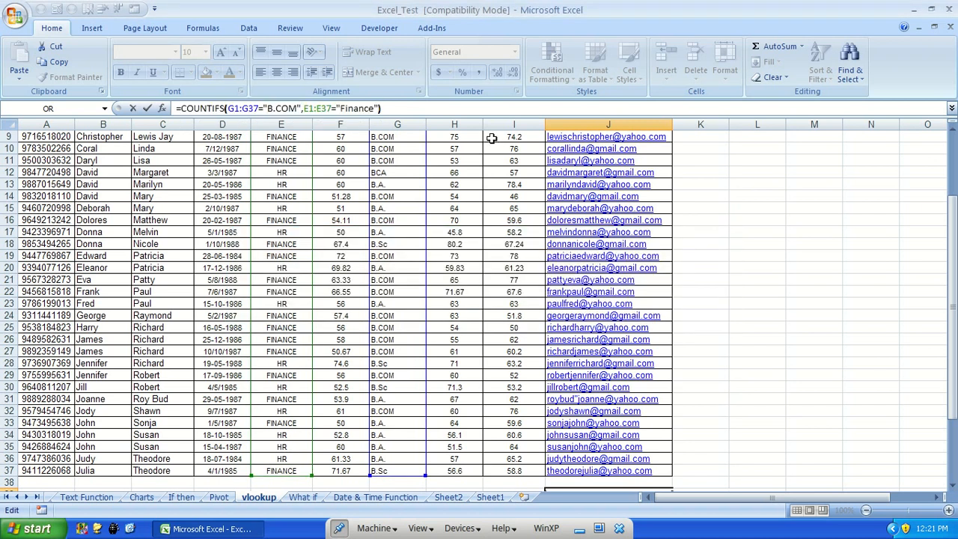
key("Left")
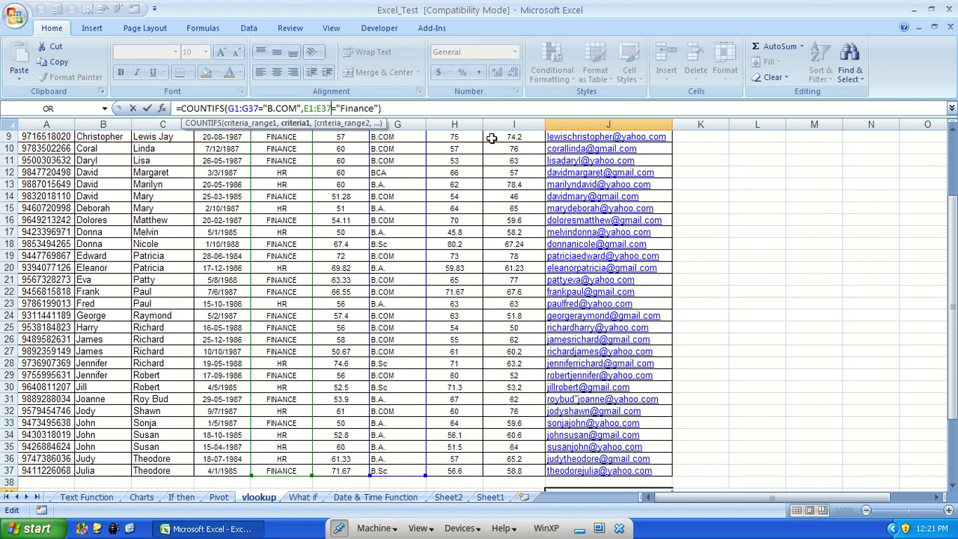
key("Return")
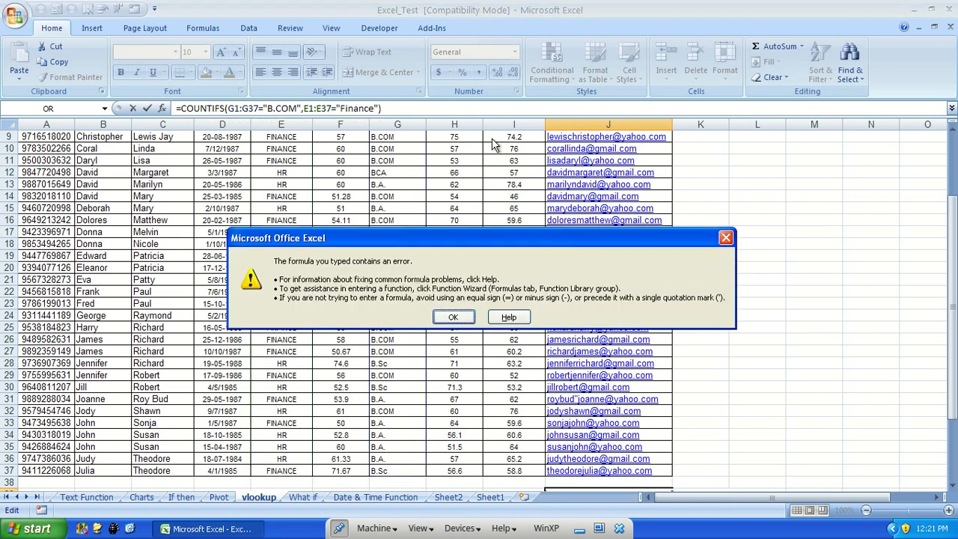
left_click(462, 317)
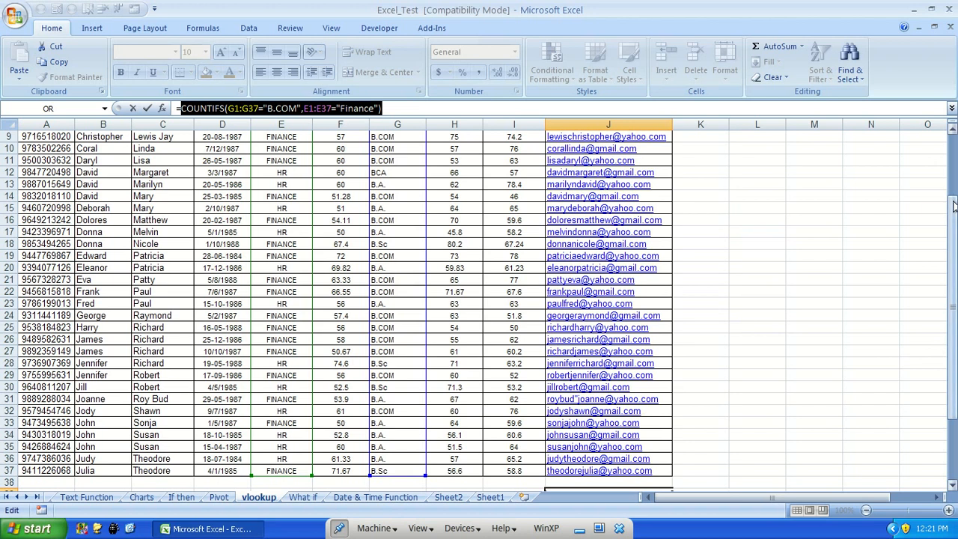
Try entering the formula with only the G1:G37="B.COM" condition
left_click_drag(953, 196, 953, 220)
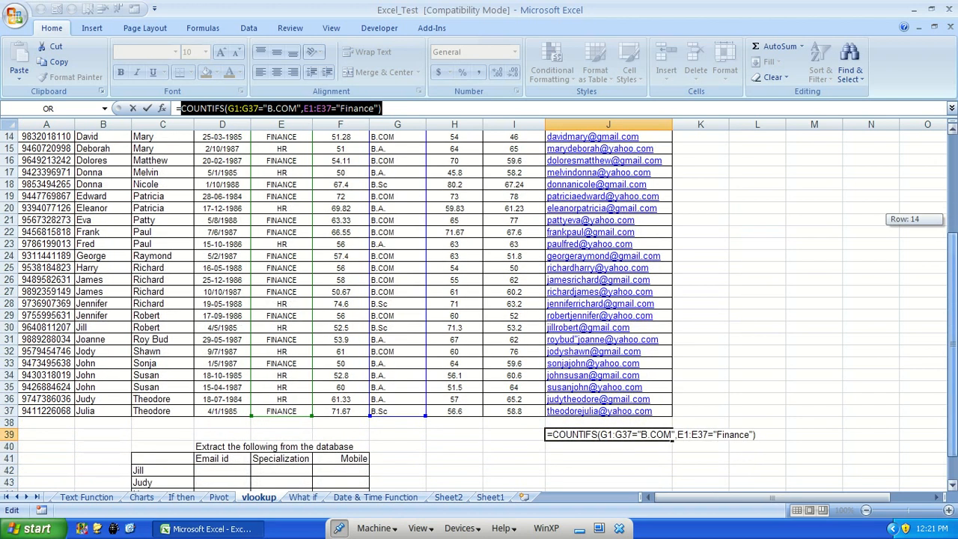
key("End")
key("BackSpace")
key("BackSpace")
key("BackSpace")
key("BackSpace")
key("BackSpace")
key("BackSpace")
key("BackSpace")
key("BackSpace")
key("BackSpace")
key("BackSpace")
key("BackSpace")
key("BackSpace")
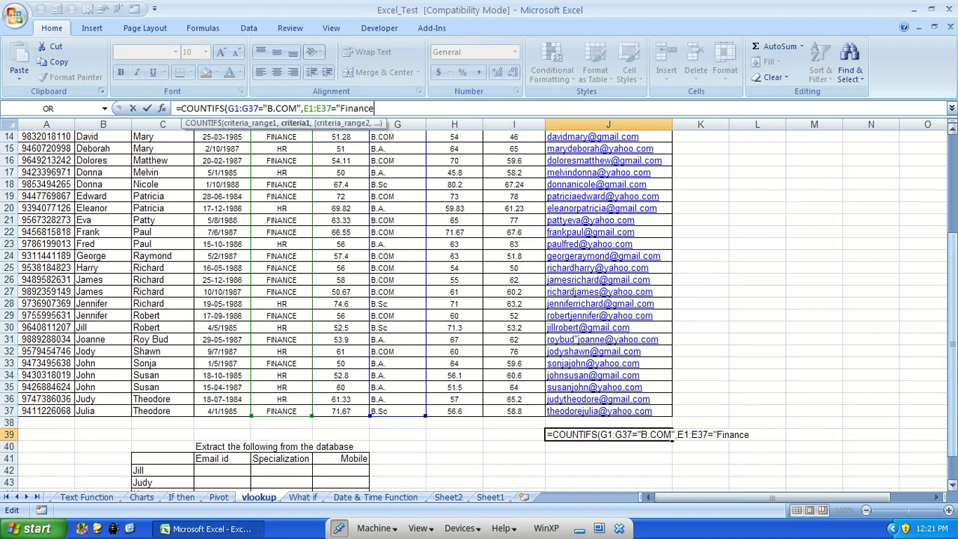
key("BackSpace")
key("BackSpace")
key("BackSpace")
key("BackSpace")
key("BackSpace")
key("BackSpace")
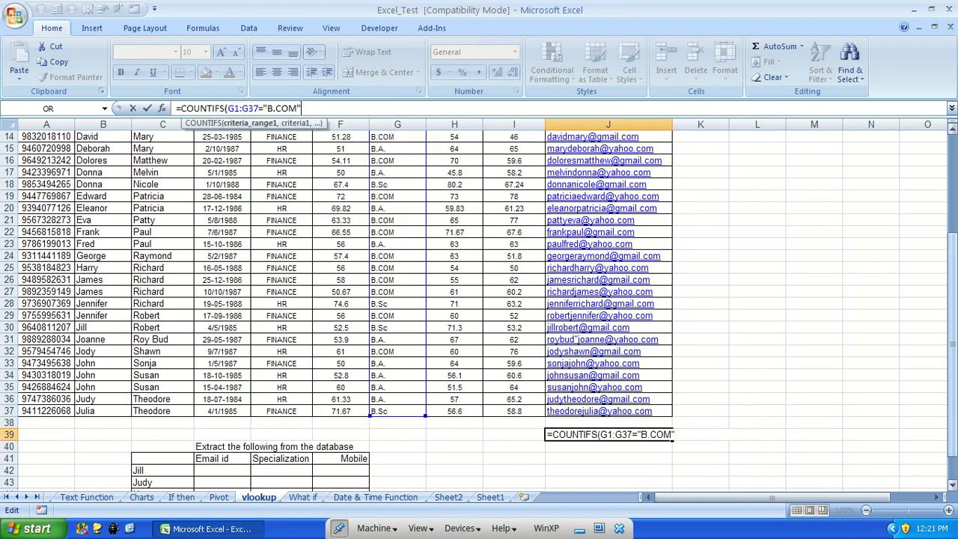
key("Return")
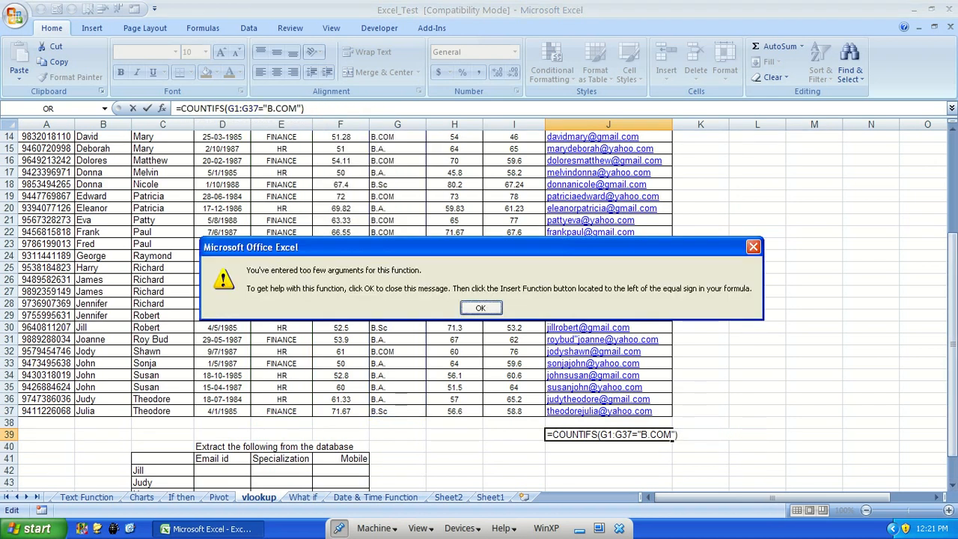
key("Return")
Evaluate the G1:G37="B.COM" part of the formula, then cancel the entry in J39
left_click(298, 109)
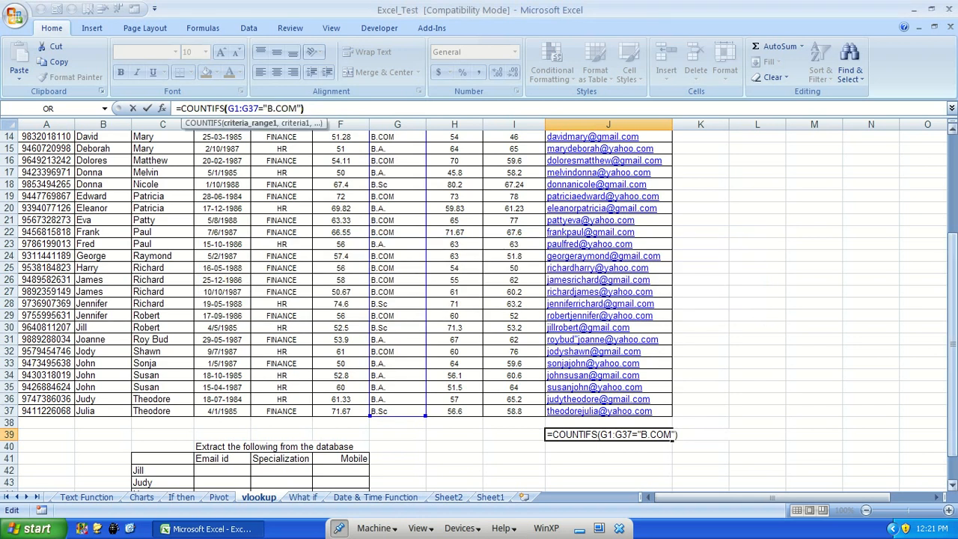
left_click_drag(300, 108, 228, 109)
key("F9")
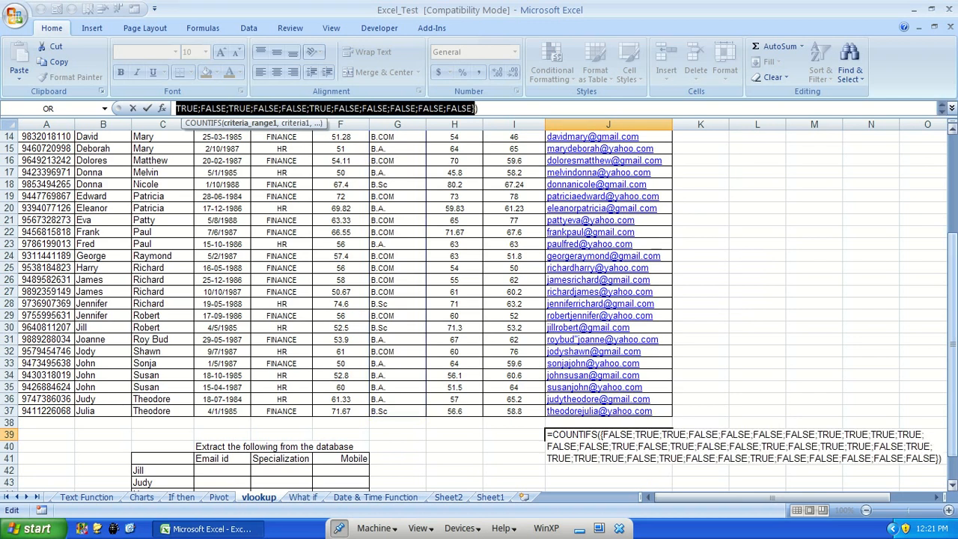
key("Escape")
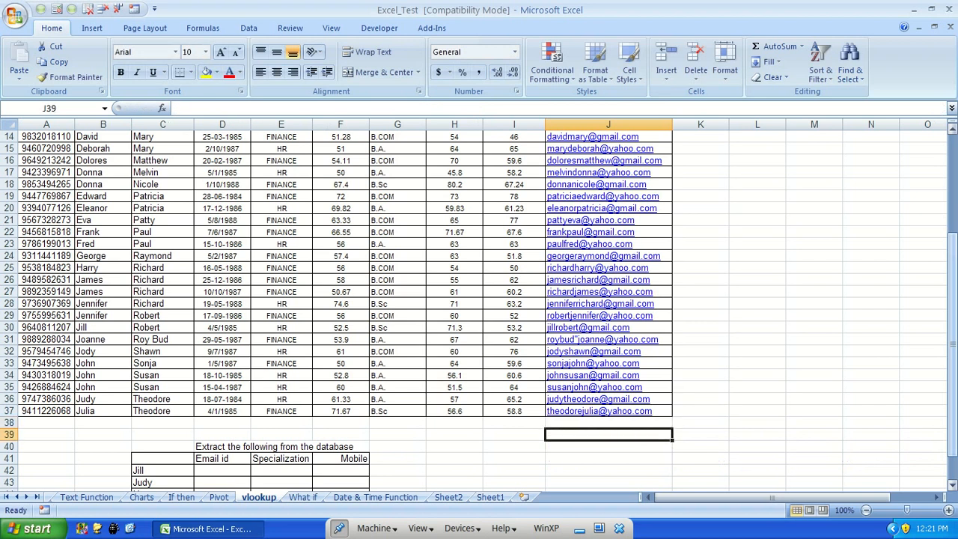
Enter =COUNTIFS(G2:G37,"=B.COM") in J39 to count B.COM graduates
type("=countifs")
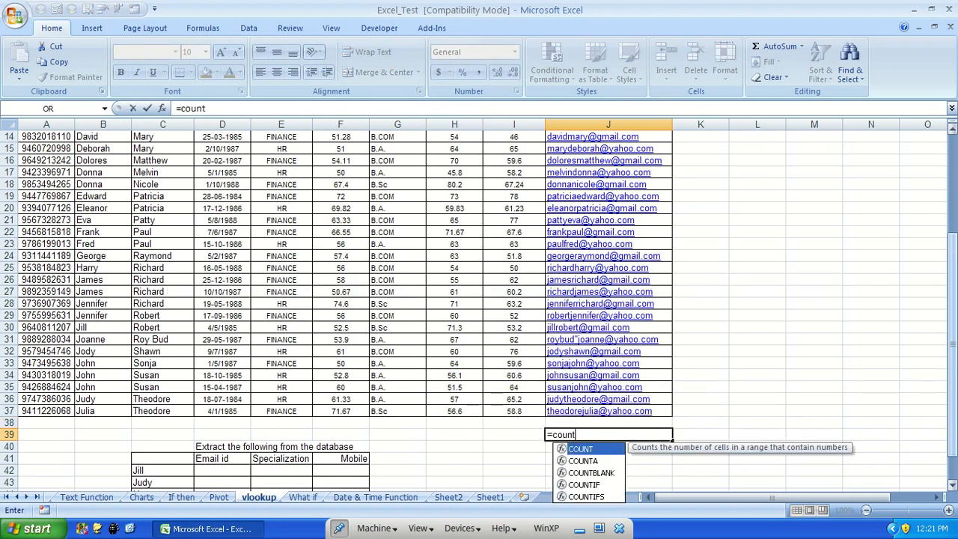
key("Tab")
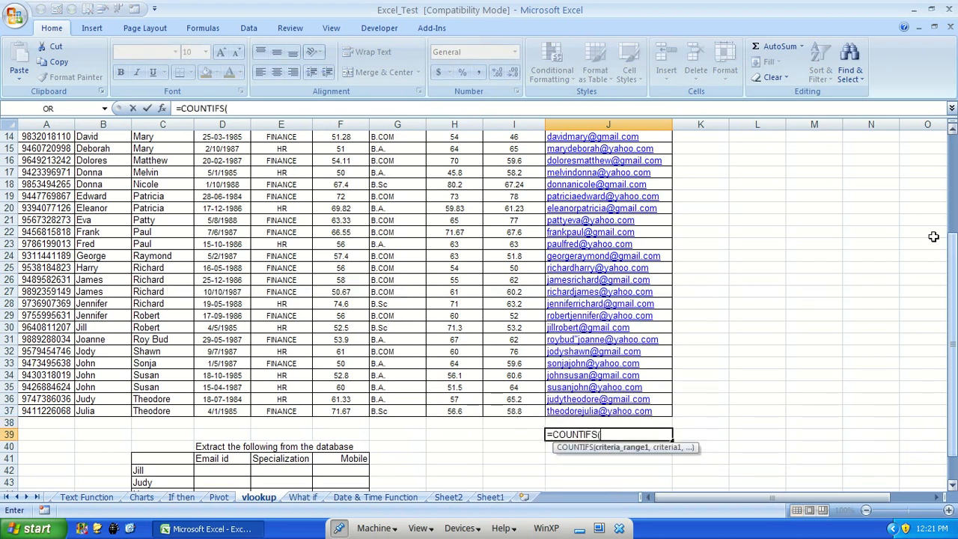
left_click_drag(393, 412, 409, 148)
type("=")
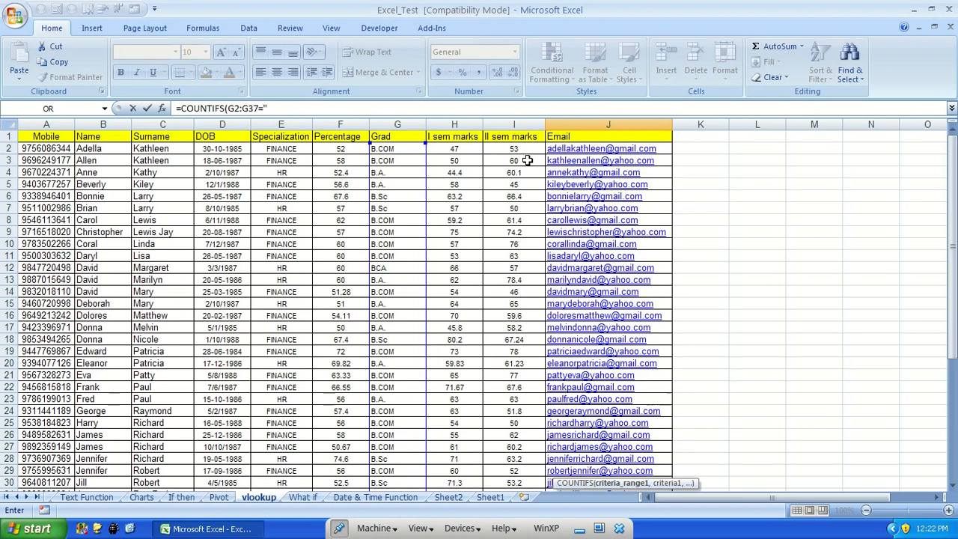
type("\"B.COM\",")
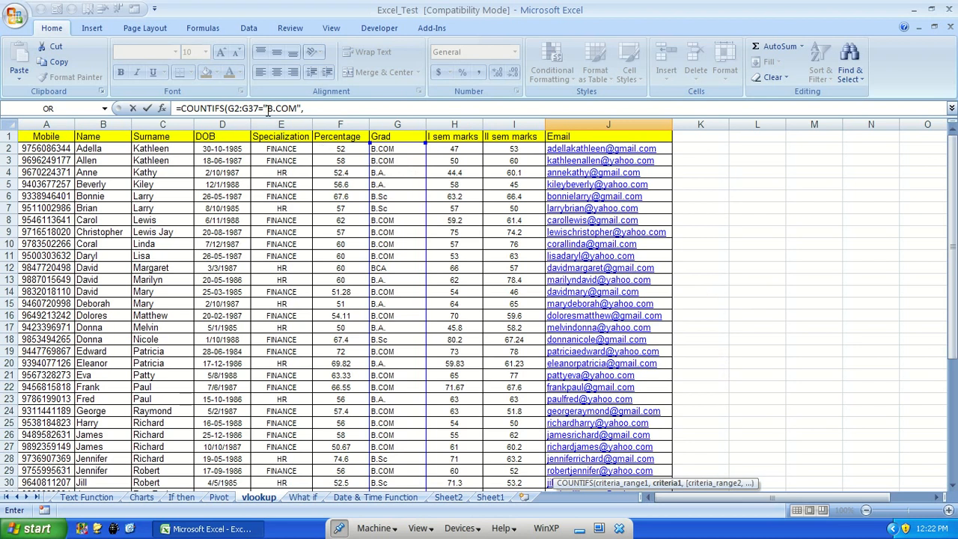
left_click(260, 111)
type(",")
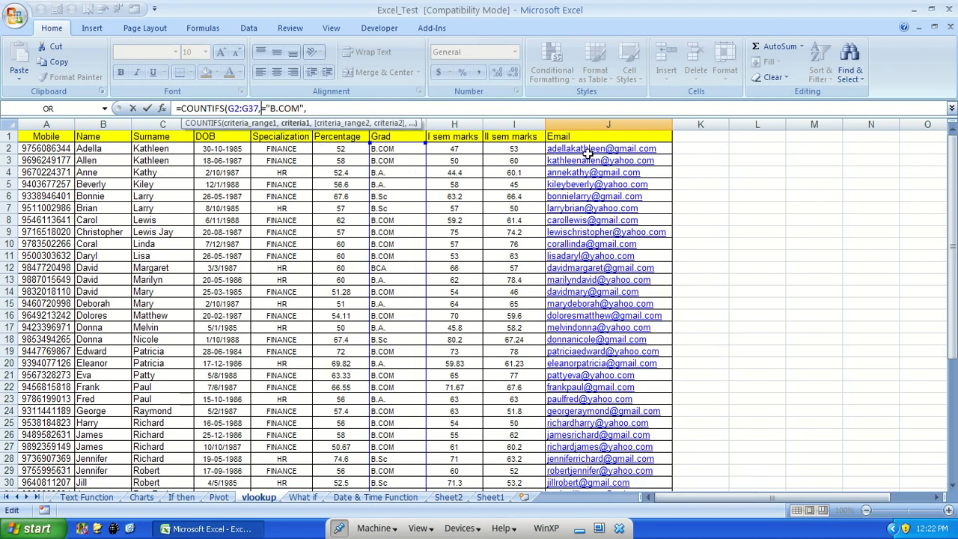
key("Delete")
type("=")
left_click(353, 110)
key("BackSpace")
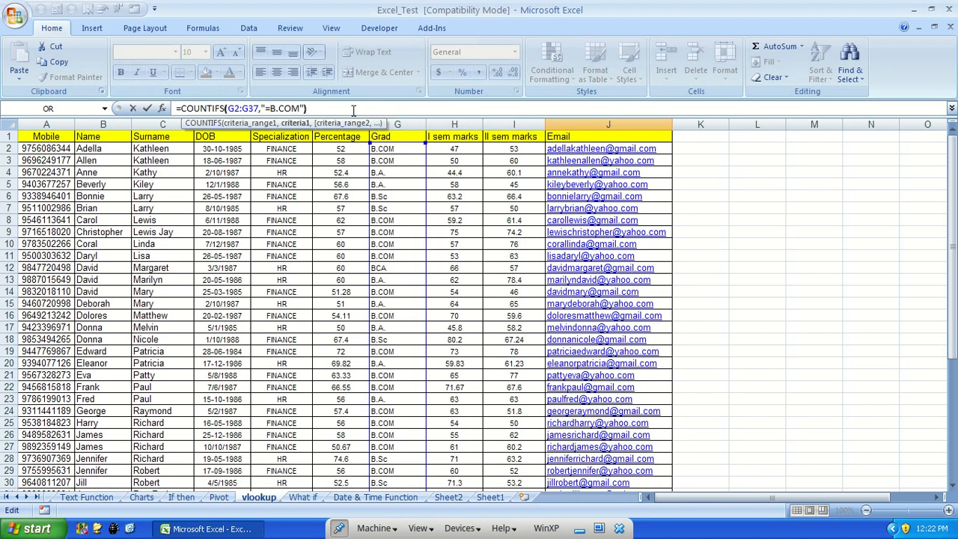
key("Return")
key("Up")
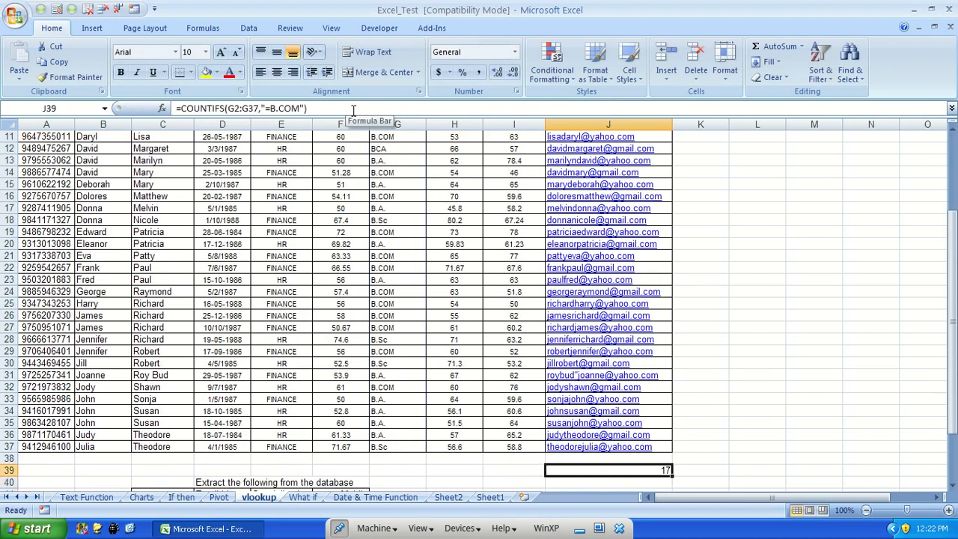
Try adding the condition E2:E37="Finance" to the COUNTIFS formula in J39 and entering it
key("F2")
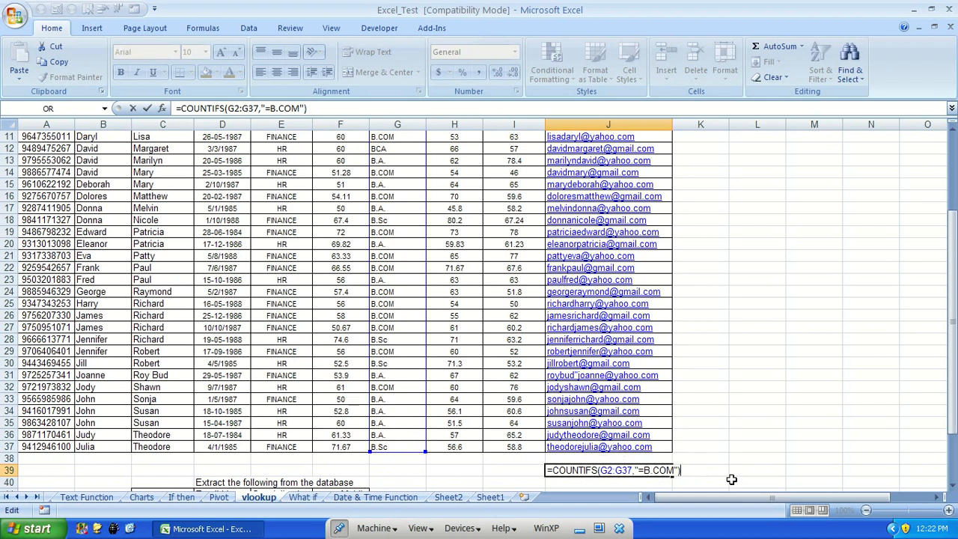
key("BackSpace")
type(",")
left_click_drag(292, 451, 274, 150)
left_click(366, 108)
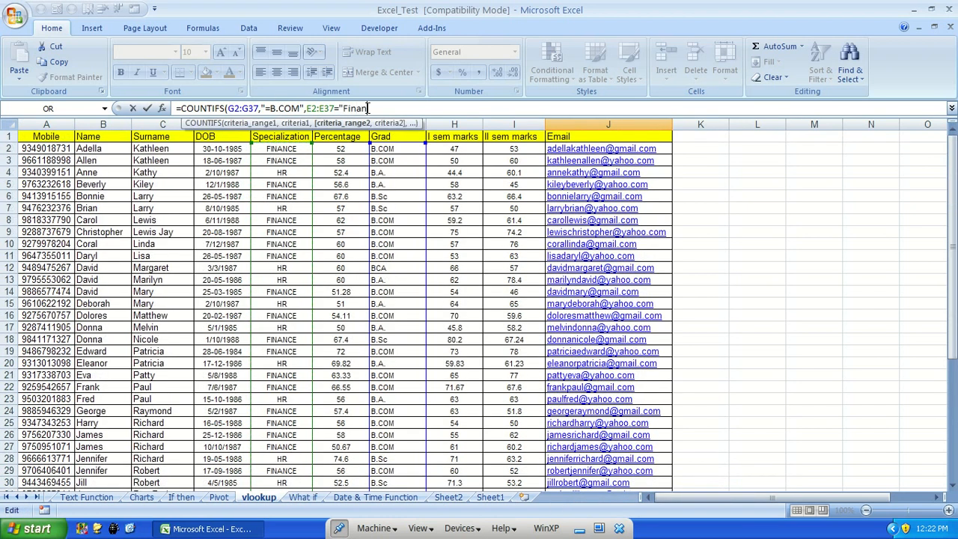
key("Return")
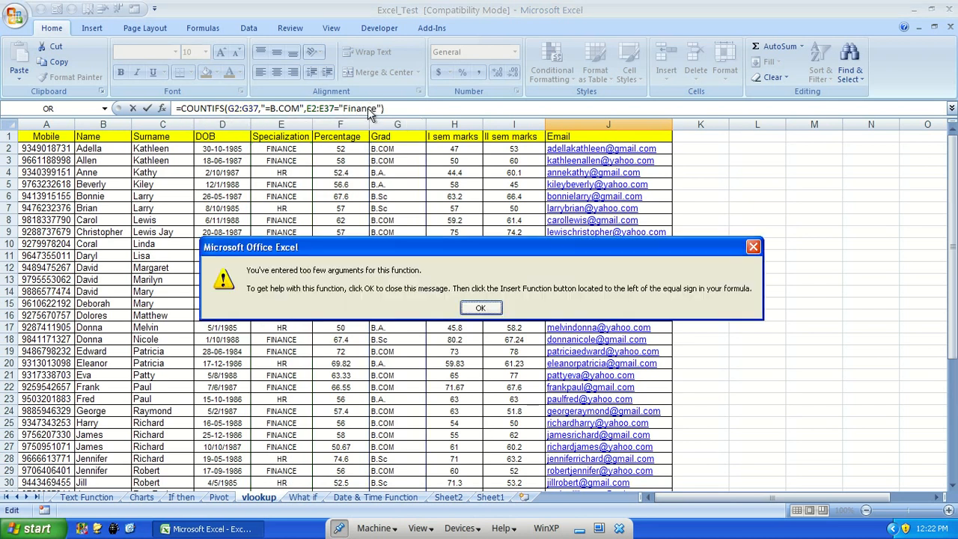
key("Return")
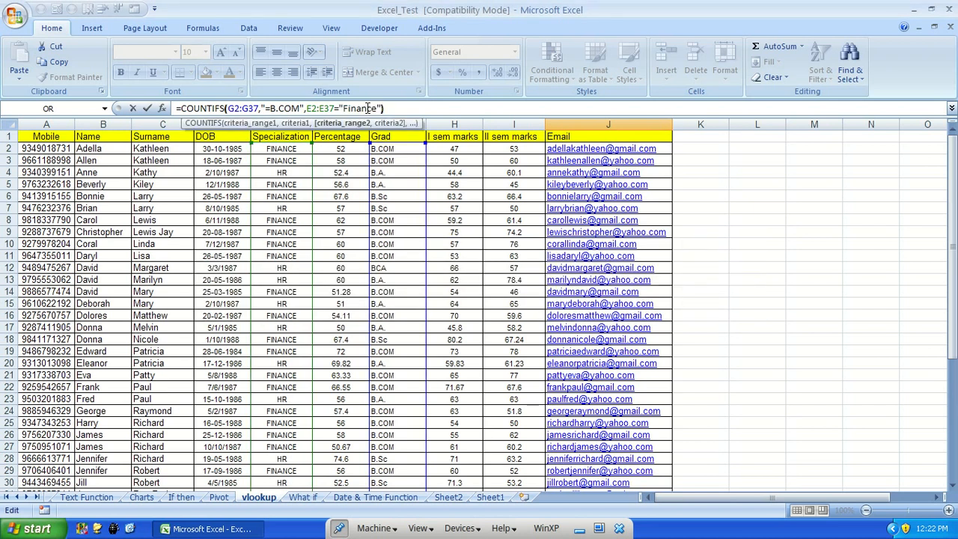
Correct the second condition to E2:E37,"=Finance" and enter the COUNTIFS formula in J39
key("Left")
key("Left")
key("Left")
key("Left")
key("Left")
key("Left")
key("Left")
type(",")
key("Delete")
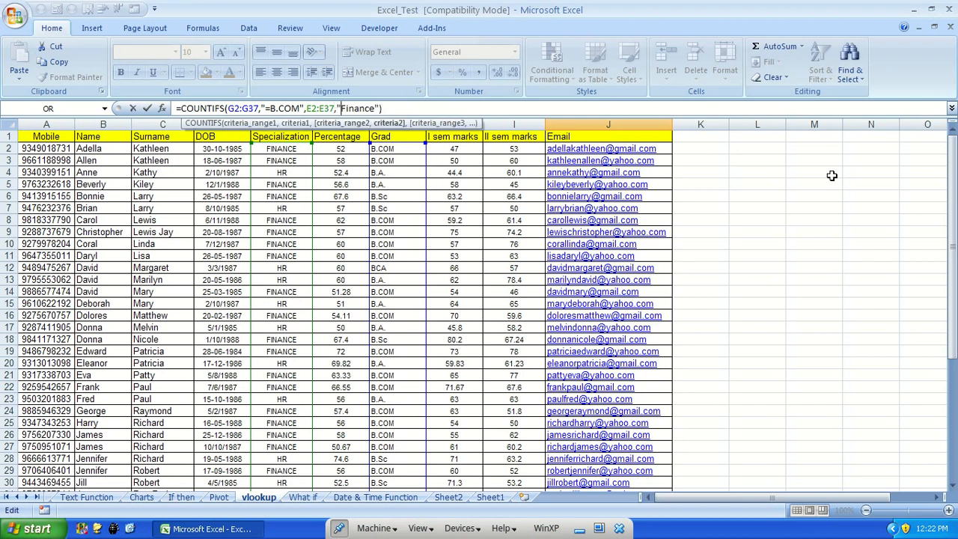
type("=")
key("Return")
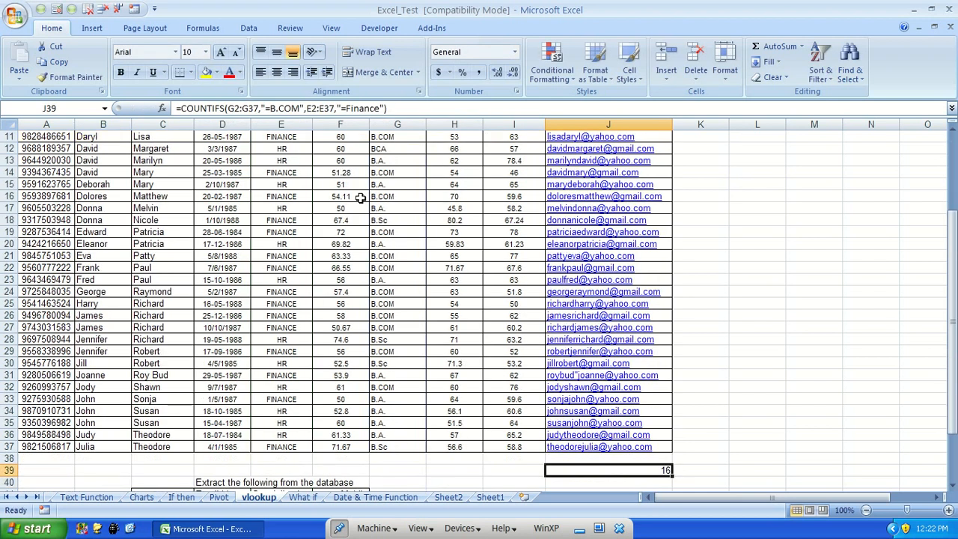
Turn on AutoFilter for the table and filter the Grad column to show only B.COM
scroll(380, 267, "up", 4)
left_click(389, 136)
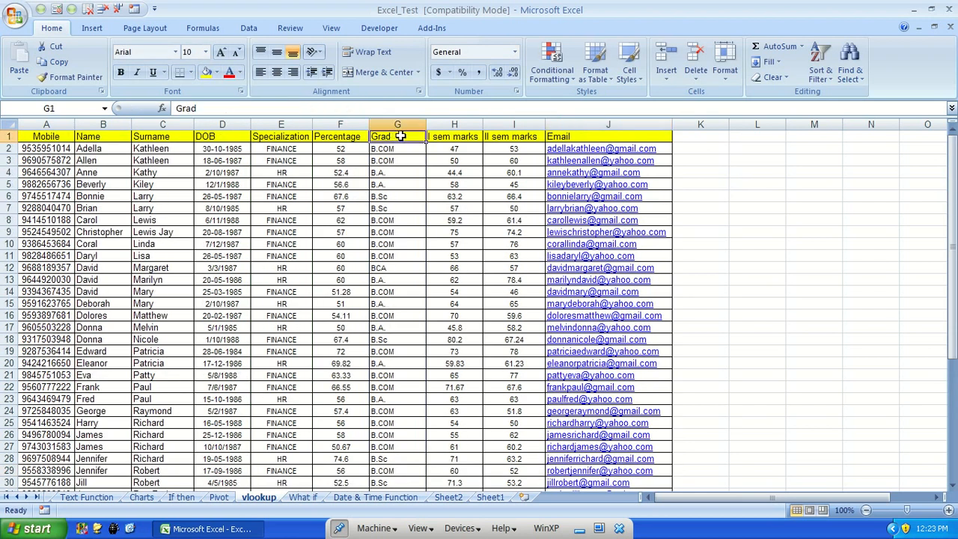
left_click(827, 73)
left_click(839, 141)
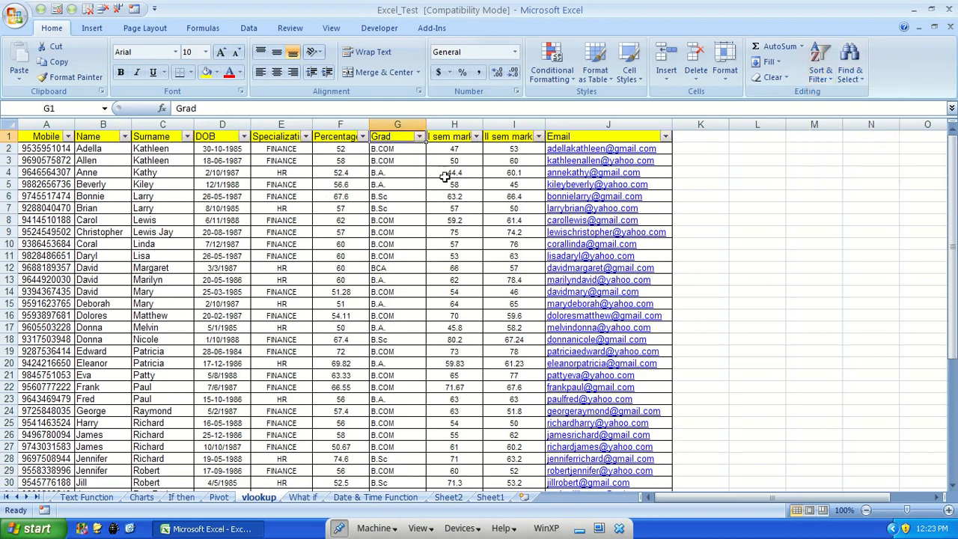
left_click(420, 136)
left_click(307, 247)
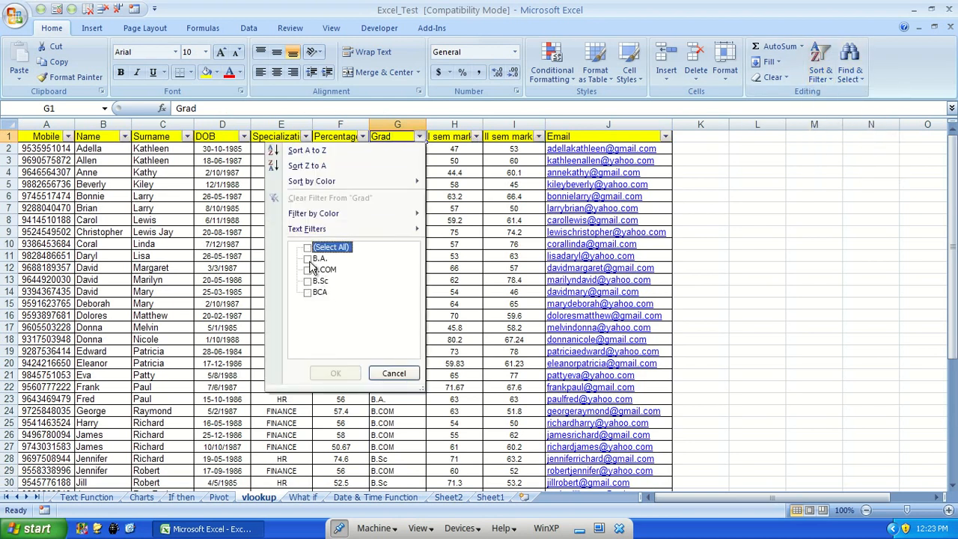
left_click(307, 270)
left_click(335, 372)
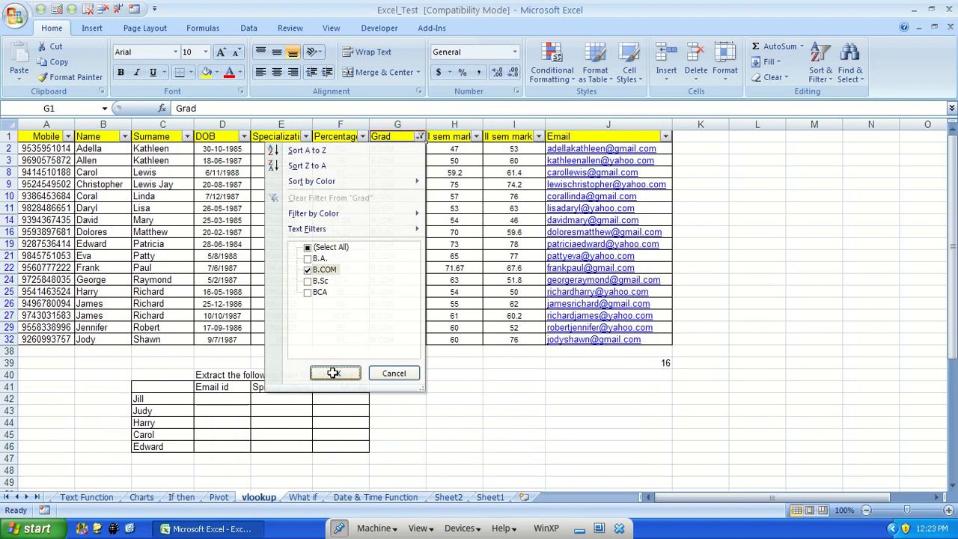
Select the visible FINANCE cells in the Specialization column to check their count against J39
left_click(306, 136)
left_click(194, 270)
left_click(209, 374)
left_click(276, 339)
left_click_drag(277, 322, 285, 148)
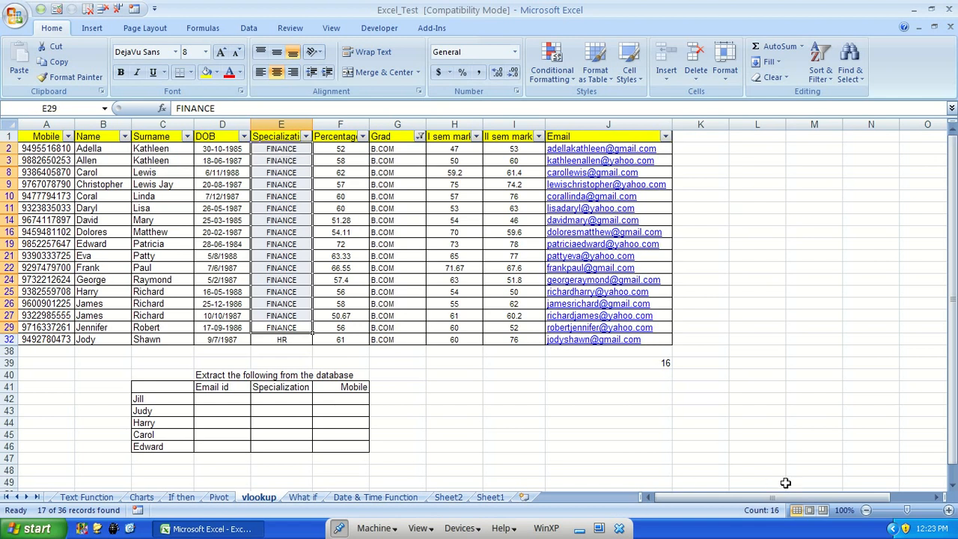
left_click(638, 364)
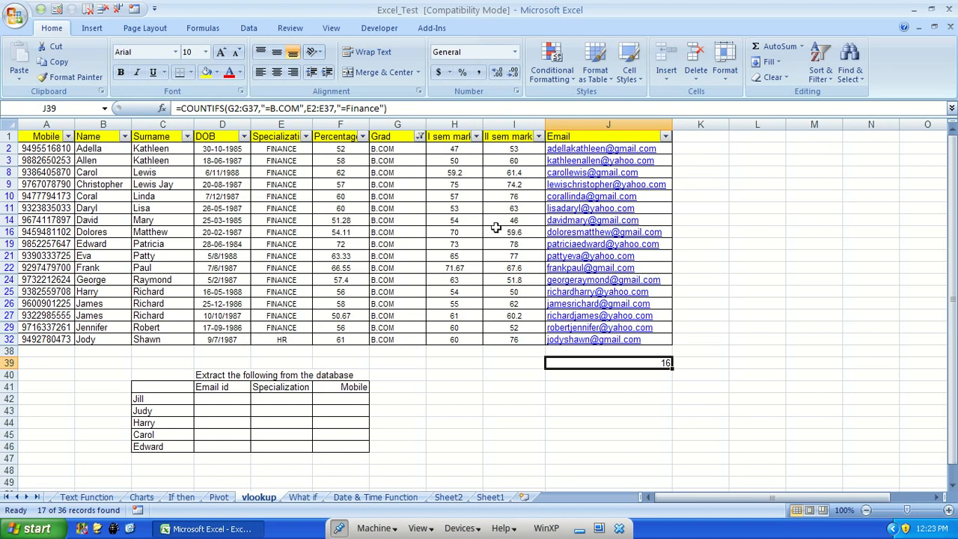
Turn off the AutoFilter on the table and re-enter the formula in J39
left_click(819, 66)
left_click(840, 157)
scroll(643, 352, "down", 7)
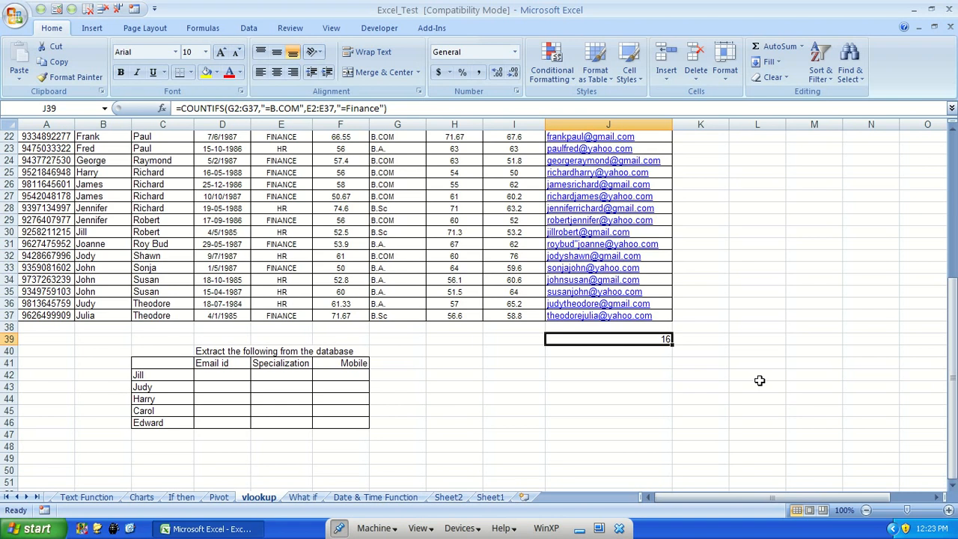
key("F2")
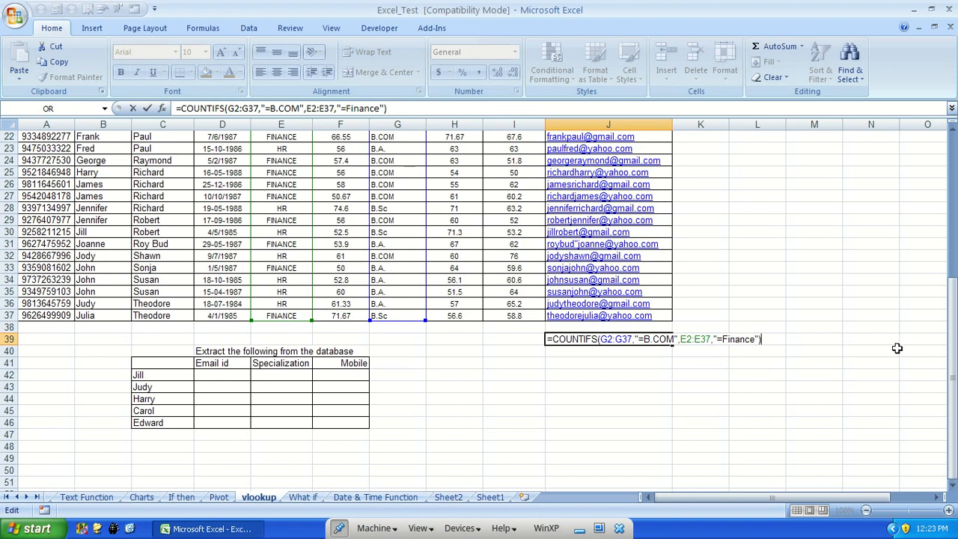
key("ctrl+Return")
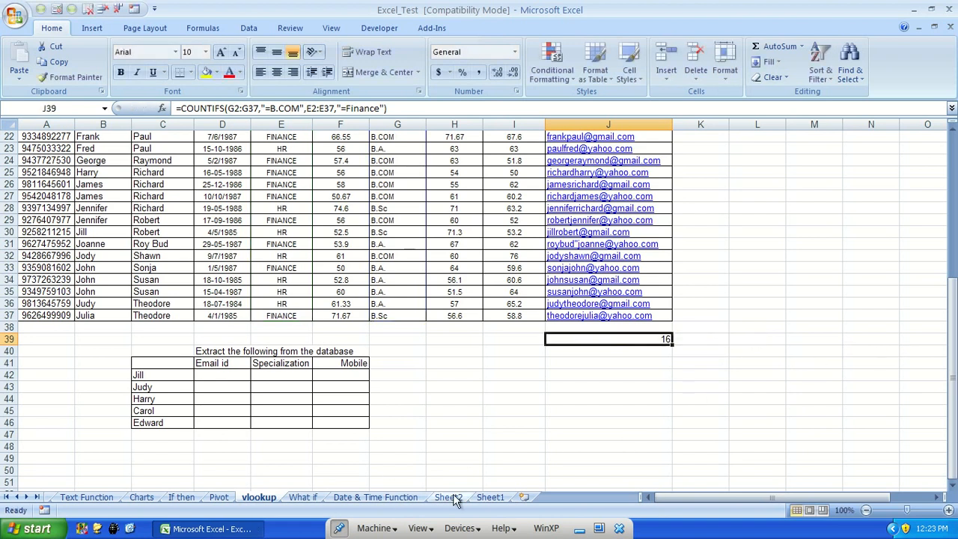
Switch to the Date & Time Function sheet and select the countif and countifs items in the count functions list
left_click(448, 498)
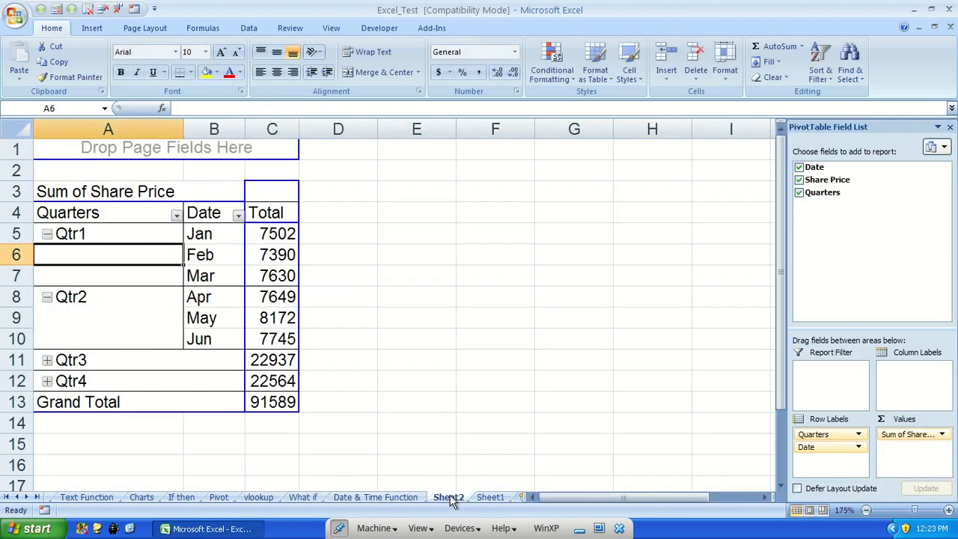
key("ctrl+Page_Down")
key("ctrl+Page_Up")
key("ctrl+Page_Up")
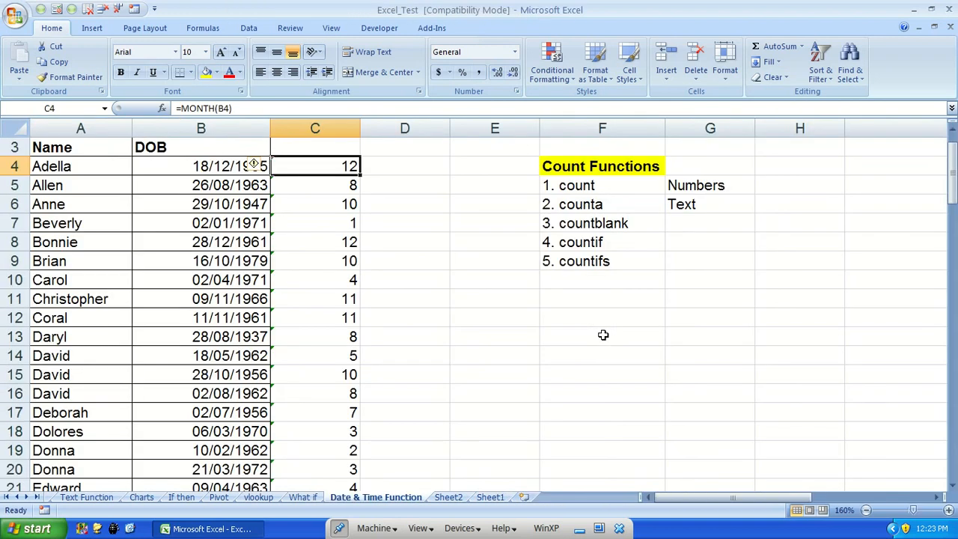
left_click(618, 260)
left_click(620, 242)
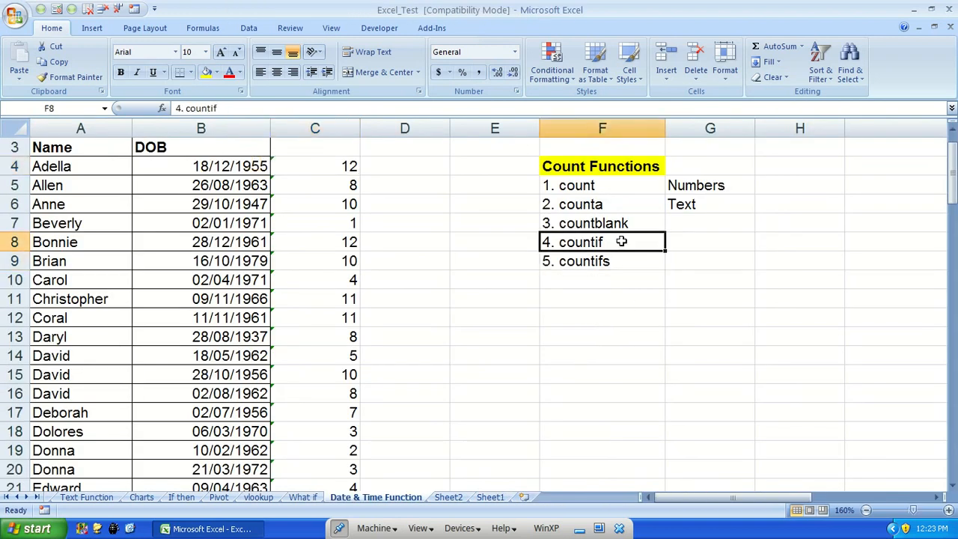
left_click(618, 260)
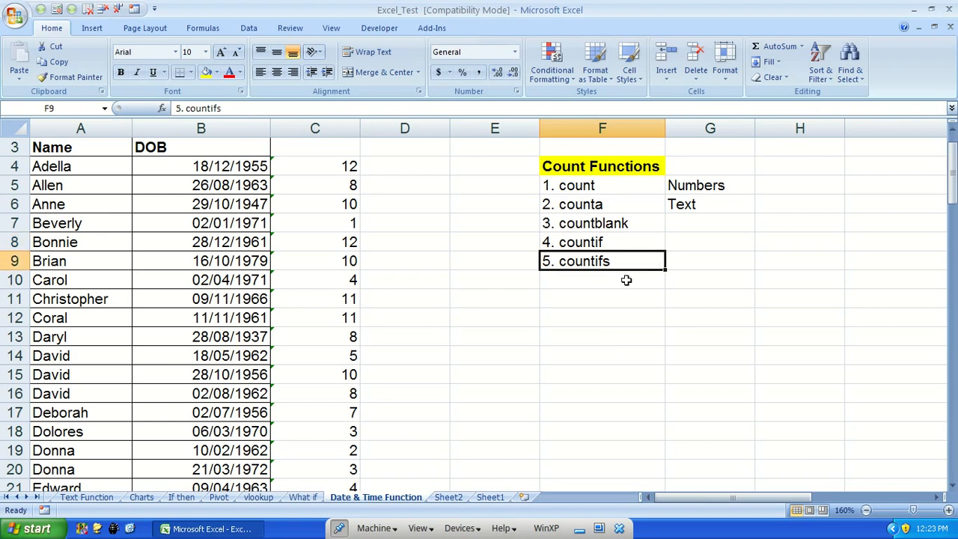
Test the answer checker by entering 2, then 4, as the month 1 count in C81
scroll(592, 307, "down", 10)
scroll(593, 307, "down", 12)
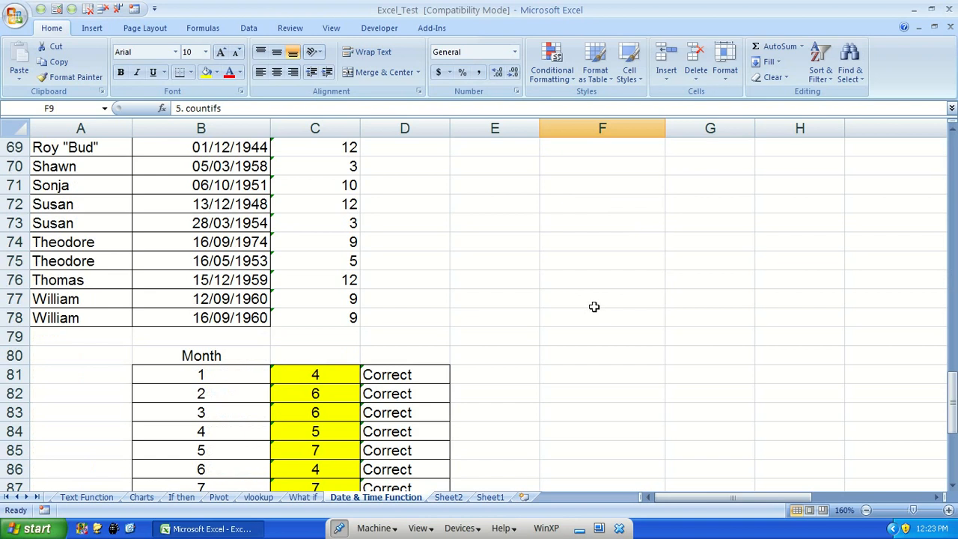
scroll(592, 307, "down", 3)
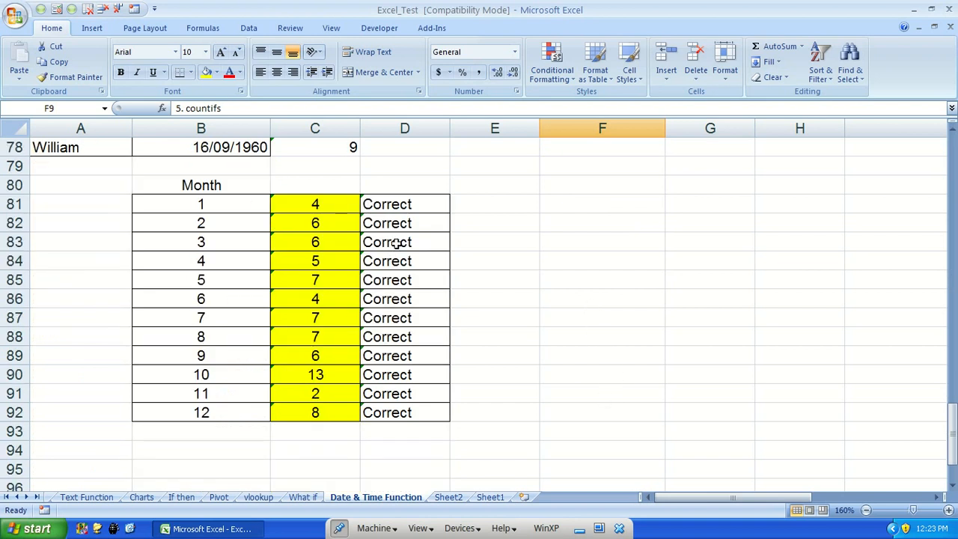
left_click(315, 203)
key("Delete")
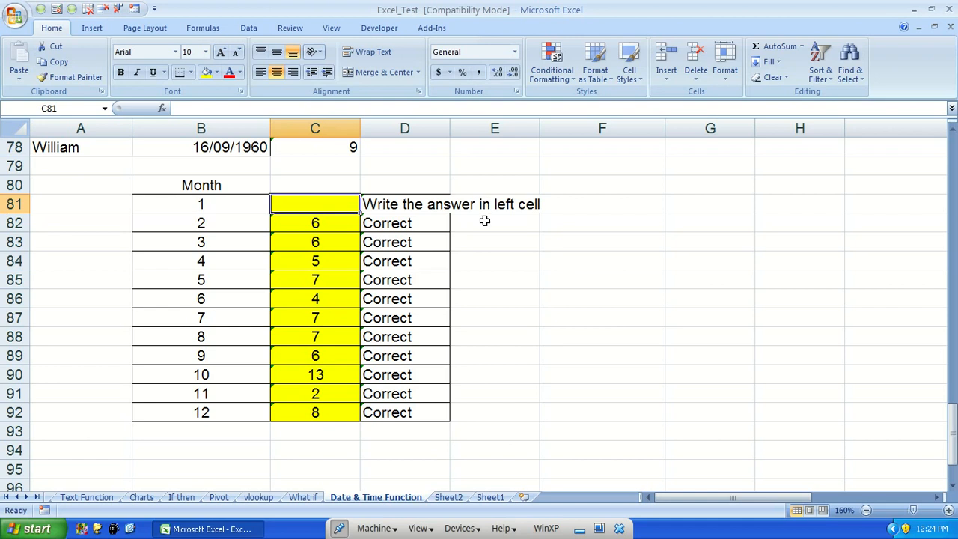
type("2")
key("Return")
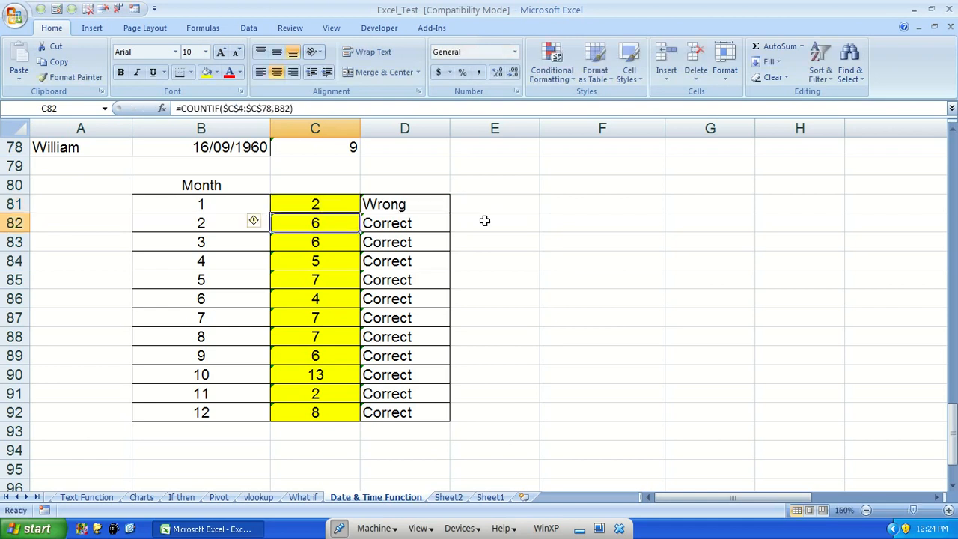
key("Up")
type("4")
key("Return")
key("Up")
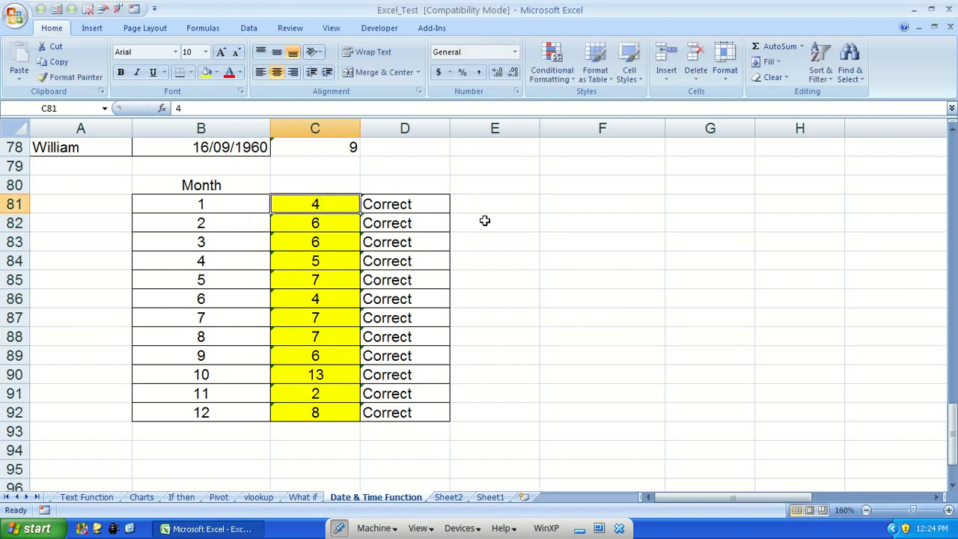